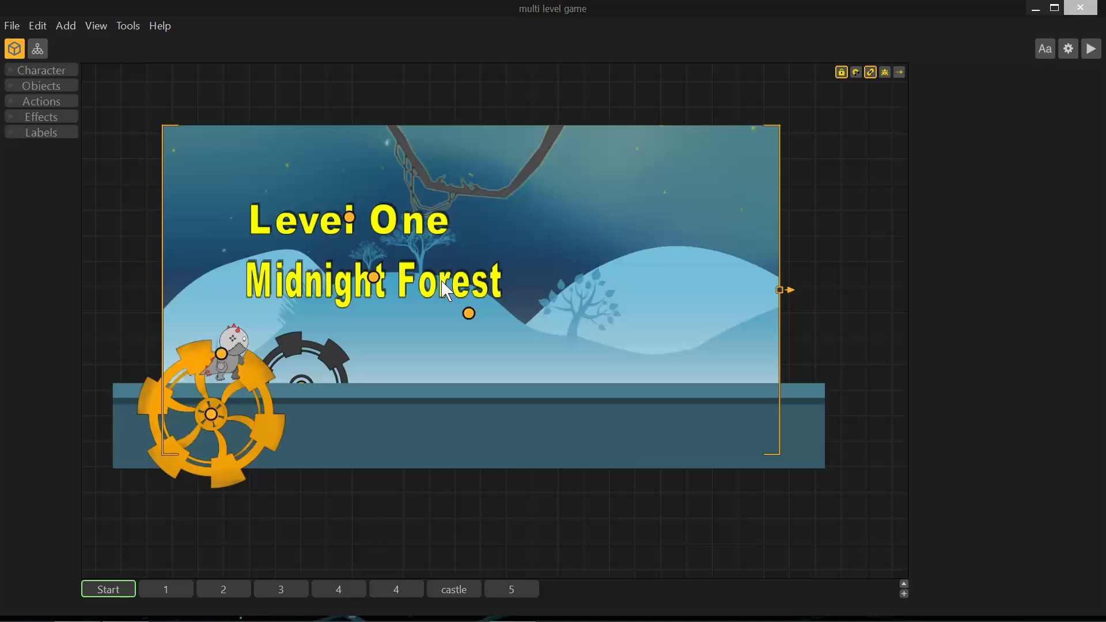
# Test-play the game, jumping through every level to the You Win screen, then stop the preview.
pyautogui.click(1089, 51)
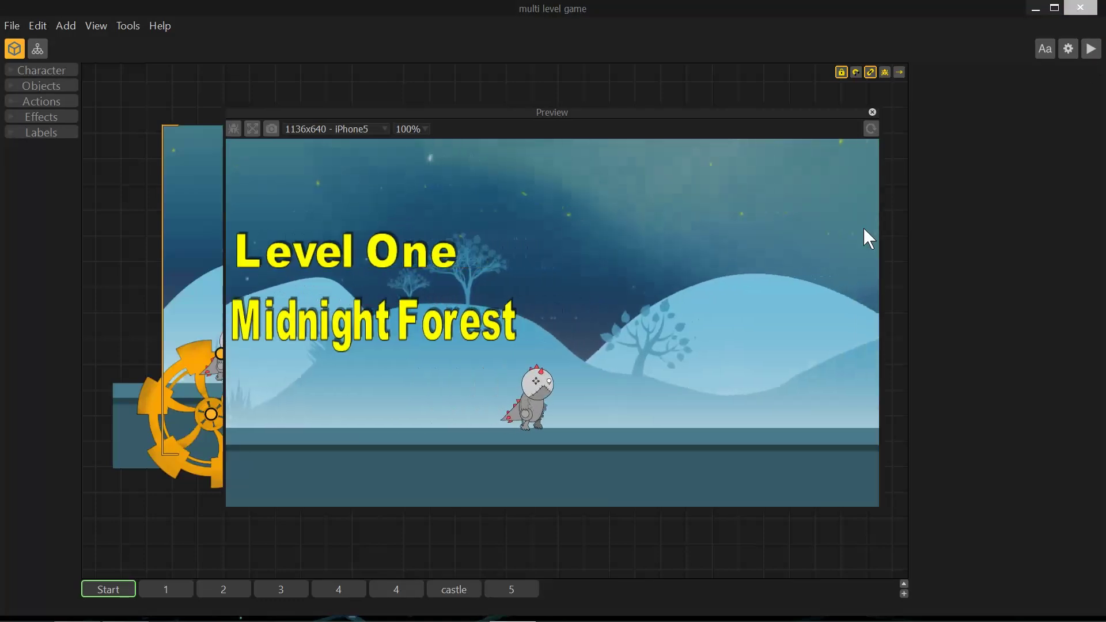
pyautogui.press('Up')
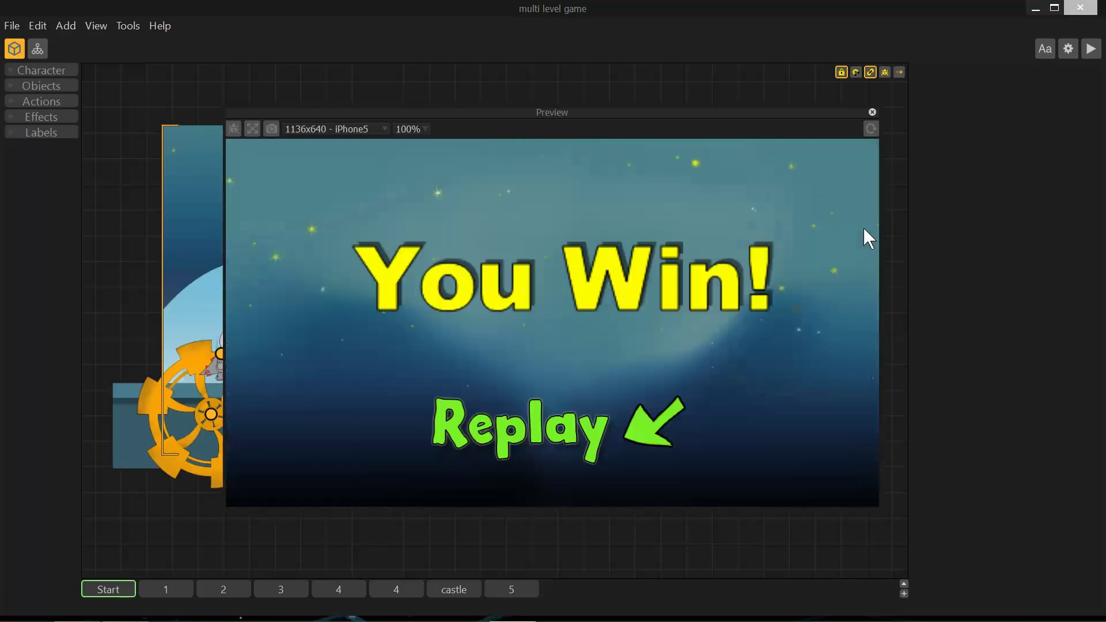
pyautogui.click(873, 113)
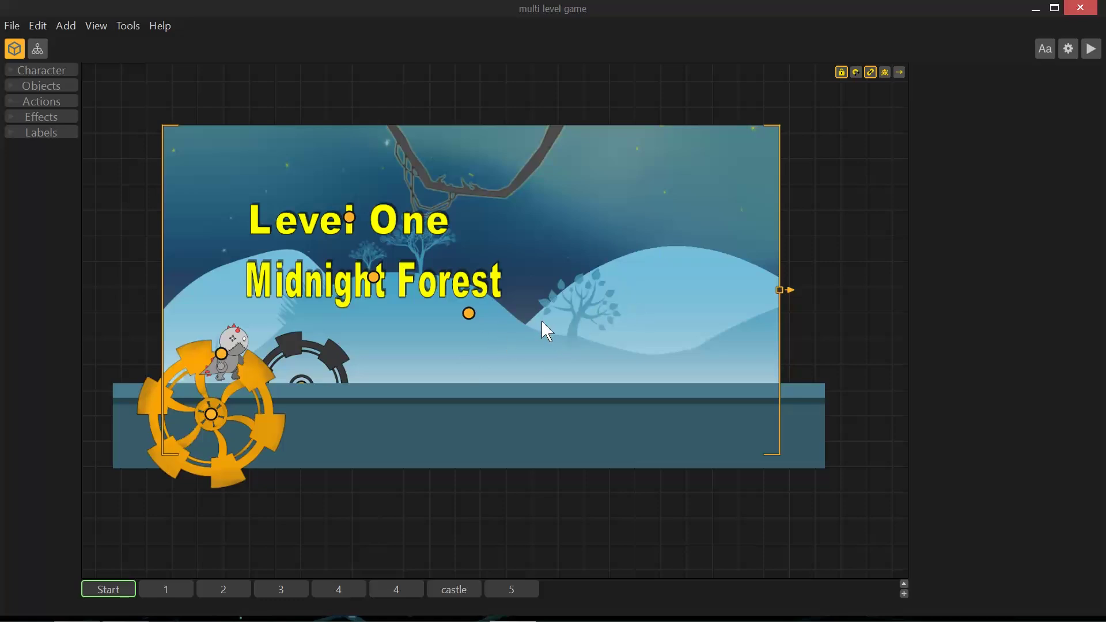
# Browse scenes 2, 3 and both 4s, ending on the first level 4 desert section (distance 5391–7412).
pyautogui.click(240, 590)
pyautogui.click(279, 590)
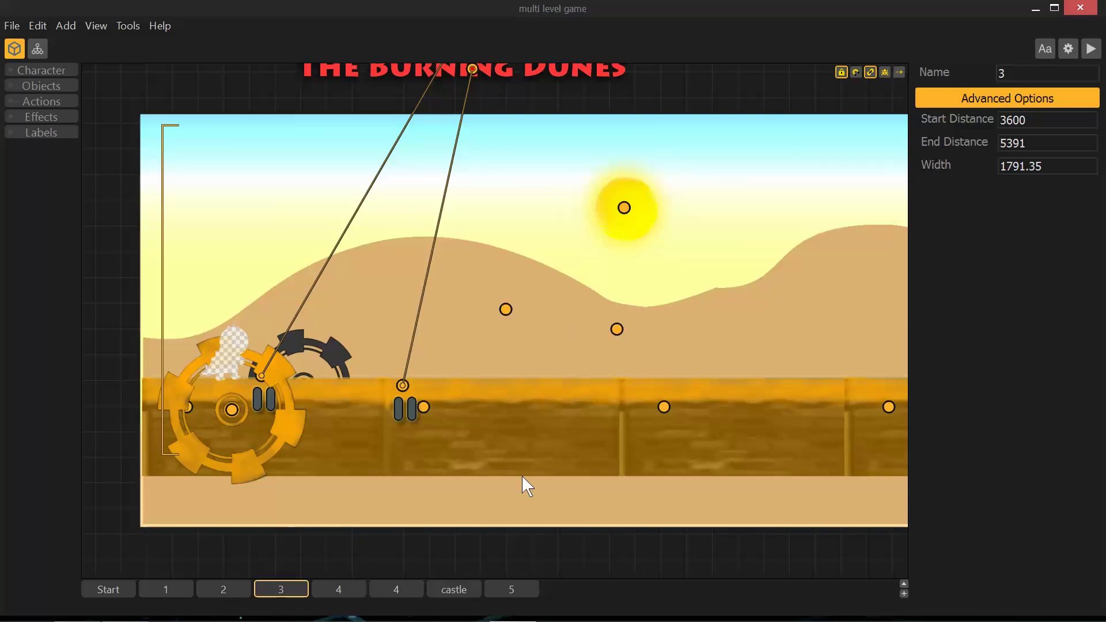
pyautogui.click(337, 590)
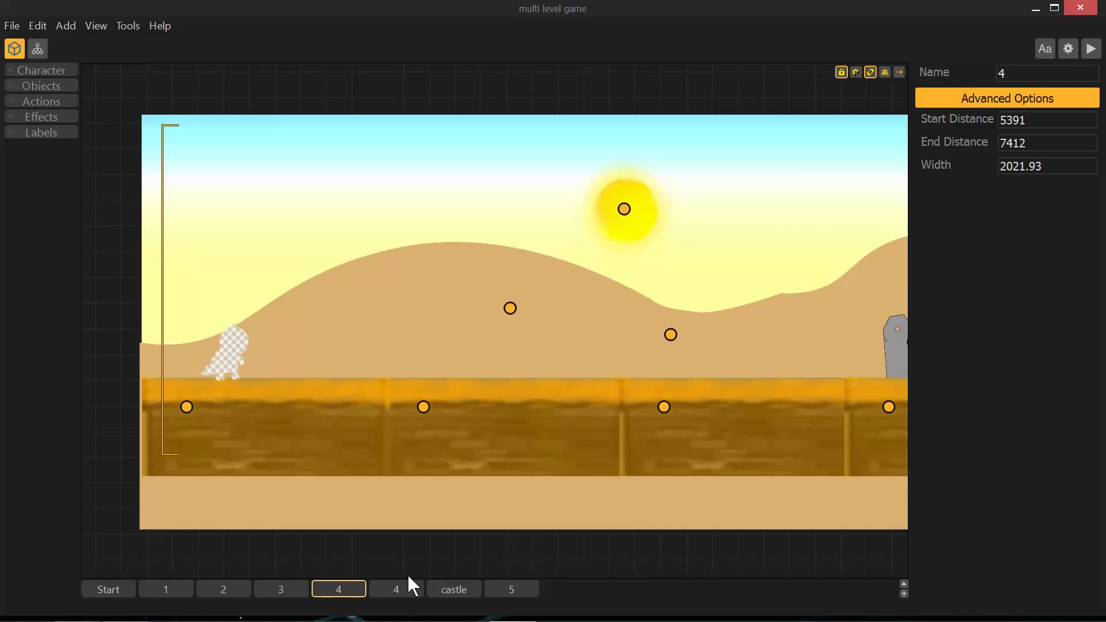
pyautogui.click(401, 588)
pyautogui.click(332, 589)
pyautogui.click(290, 589)
pyautogui.click(339, 593)
# Select the sand dune object and review its Default Animation sprite colour settings (hue 0.55).
pyautogui.click(34, 85)
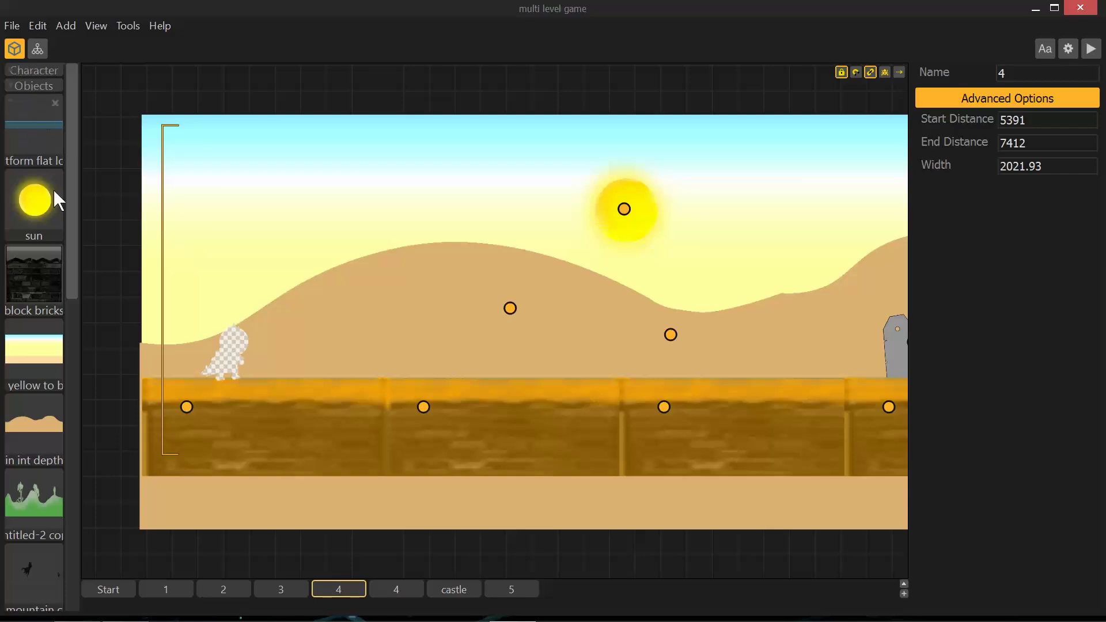
pyautogui.moveTo(72, 206); pyautogui.dragTo(72, 261)
pyautogui.click(30, 275)
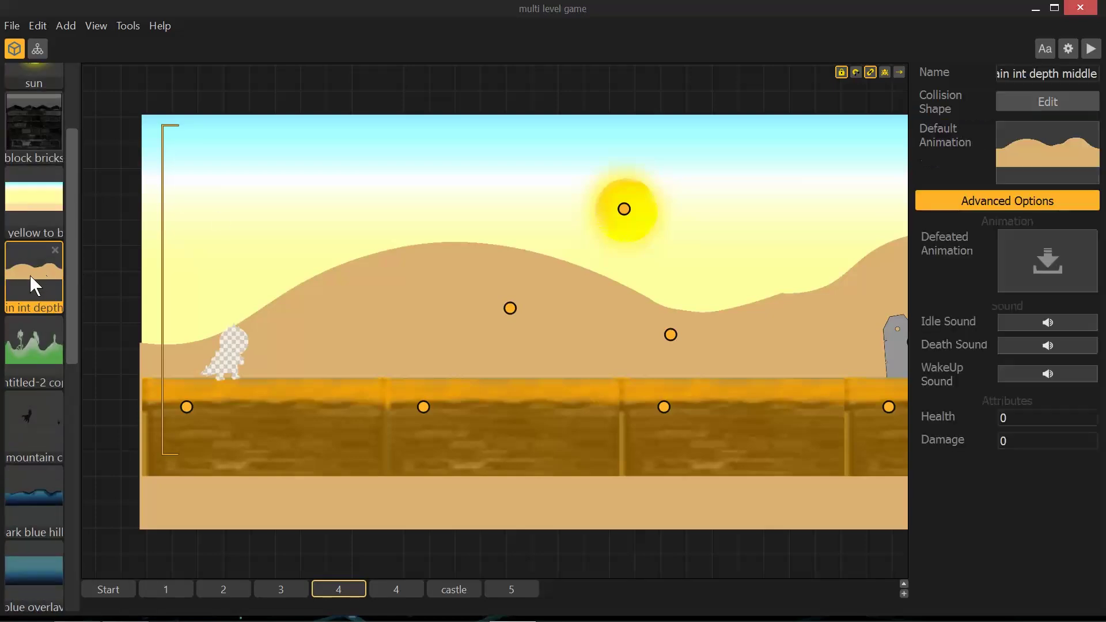
pyautogui.click(1078, 128)
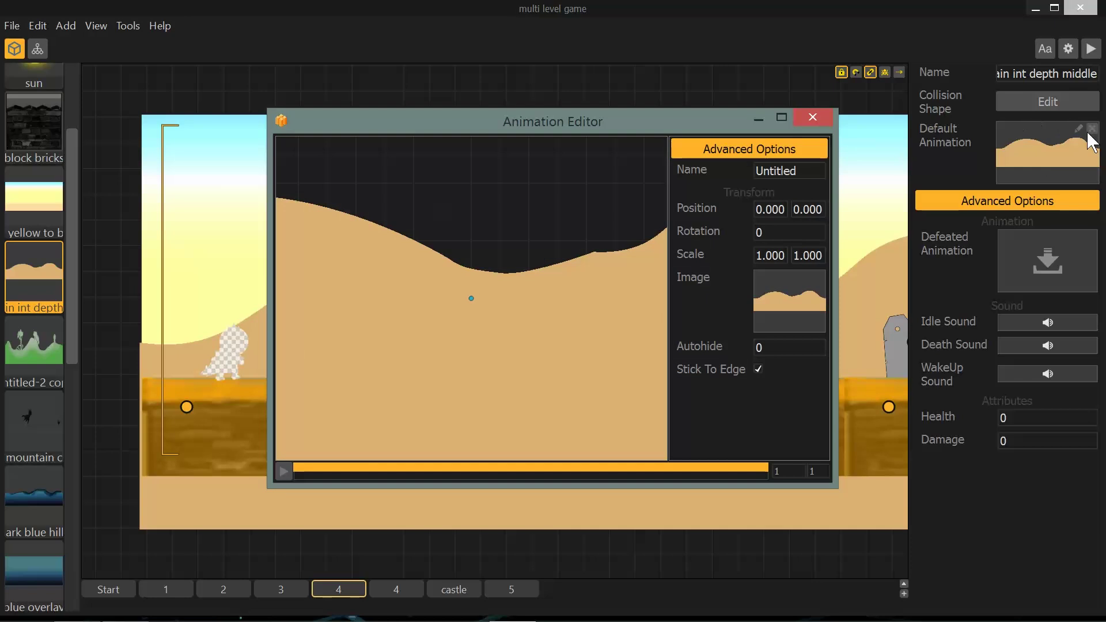
pyautogui.click(804, 277)
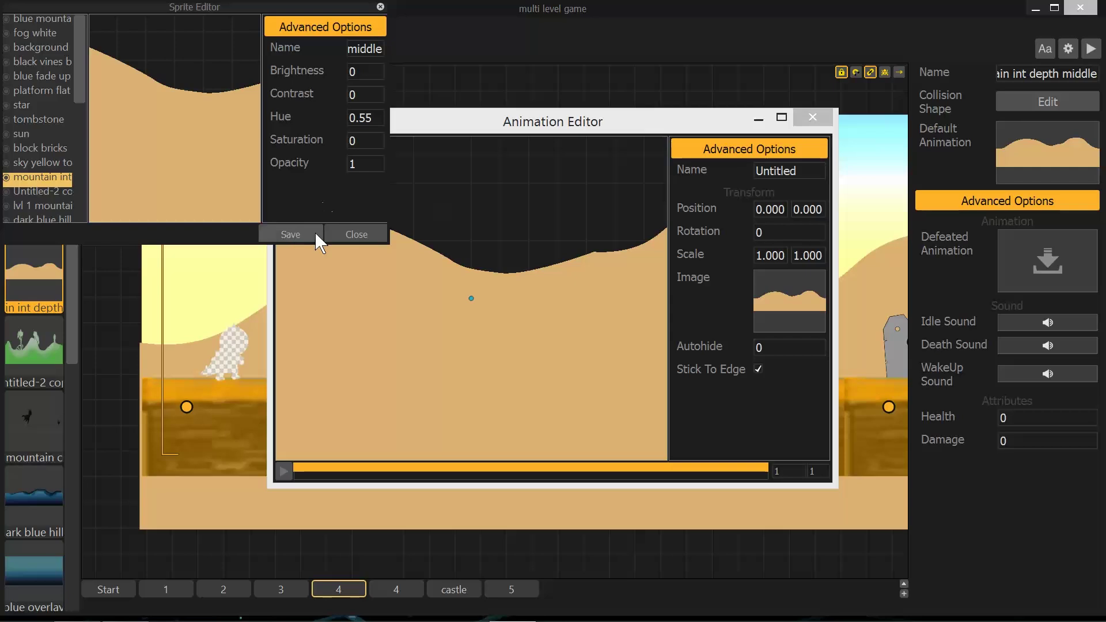
pyautogui.click(357, 234)
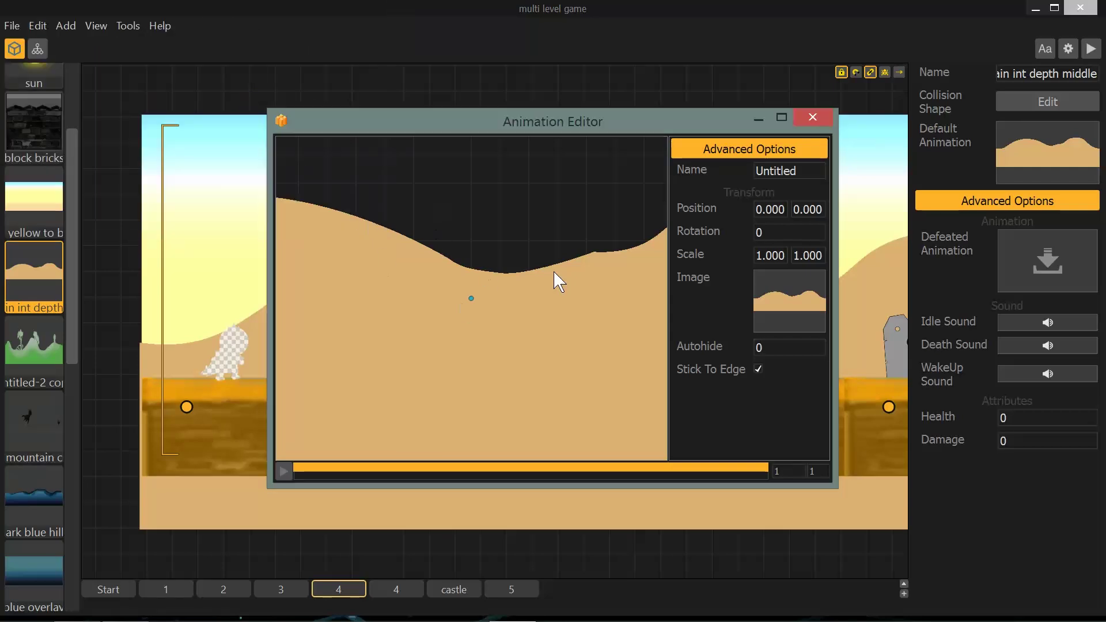
pyautogui.click(812, 119)
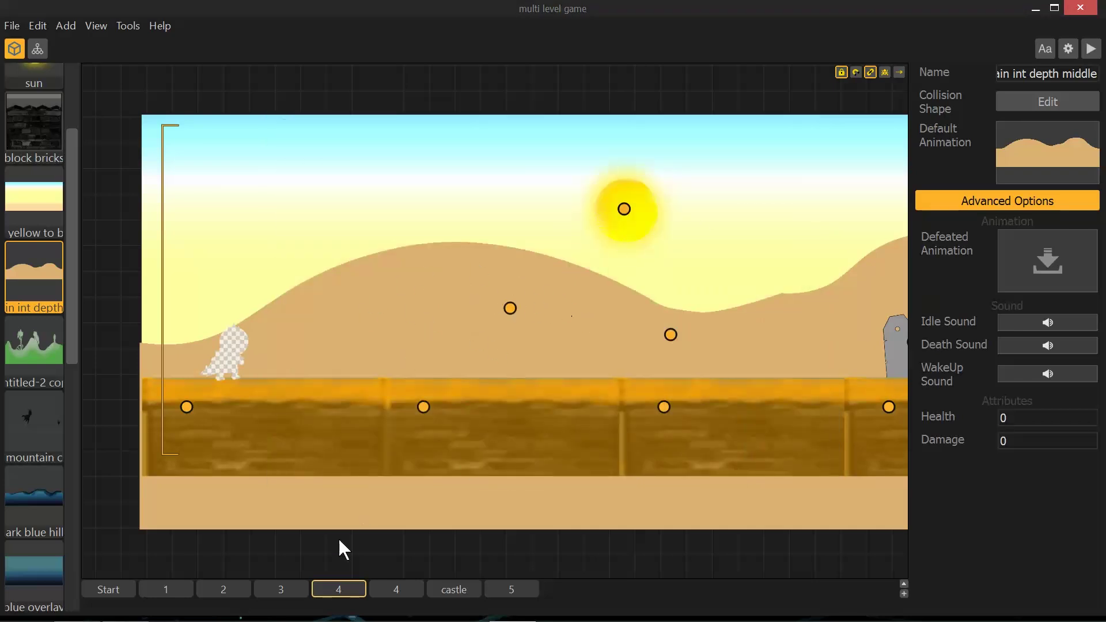
# Step forward through scenes 3, 1, 2, 3, both level 4 sections and the castle.
pyautogui.click(288, 588)
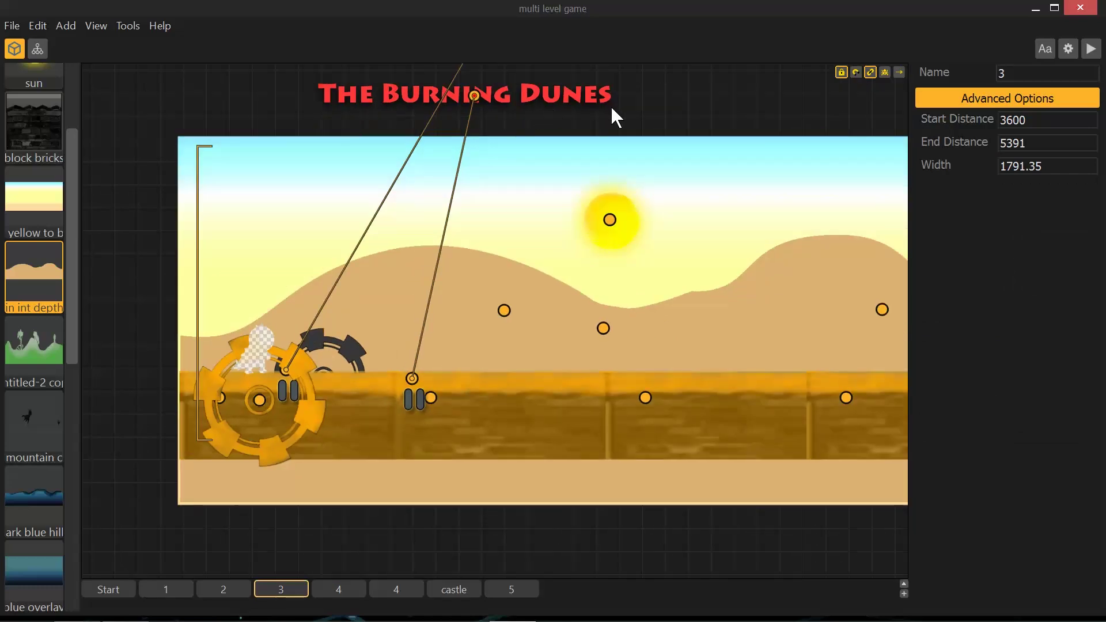
pyautogui.click(169, 594)
pyautogui.click(232, 594)
pyautogui.click(295, 590)
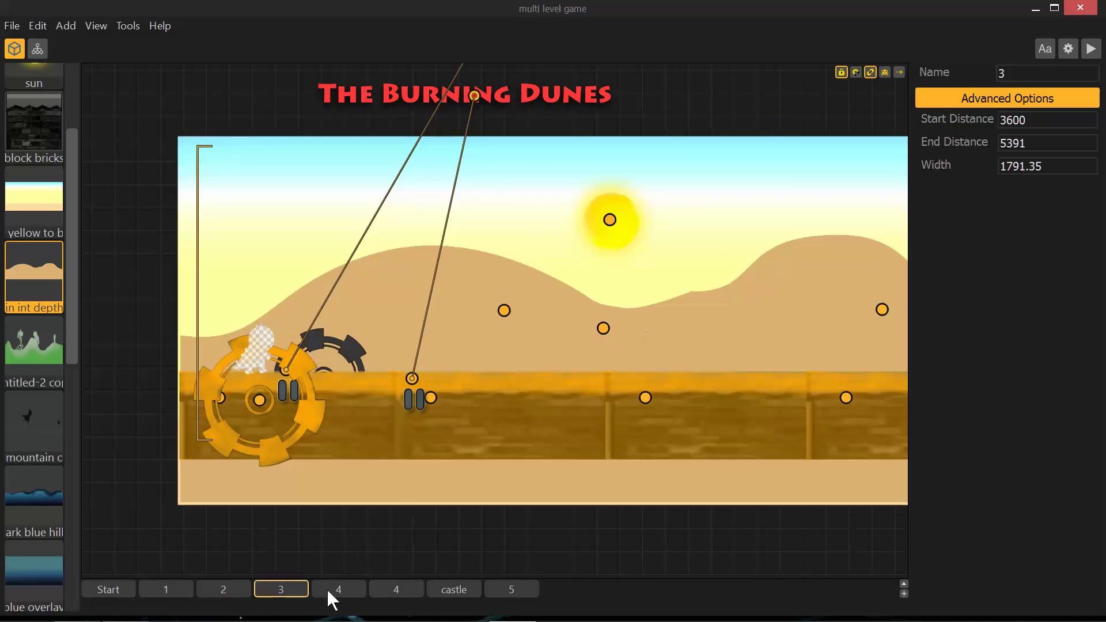
pyautogui.click(346, 594)
pyautogui.click(418, 597)
pyautogui.click(455, 592)
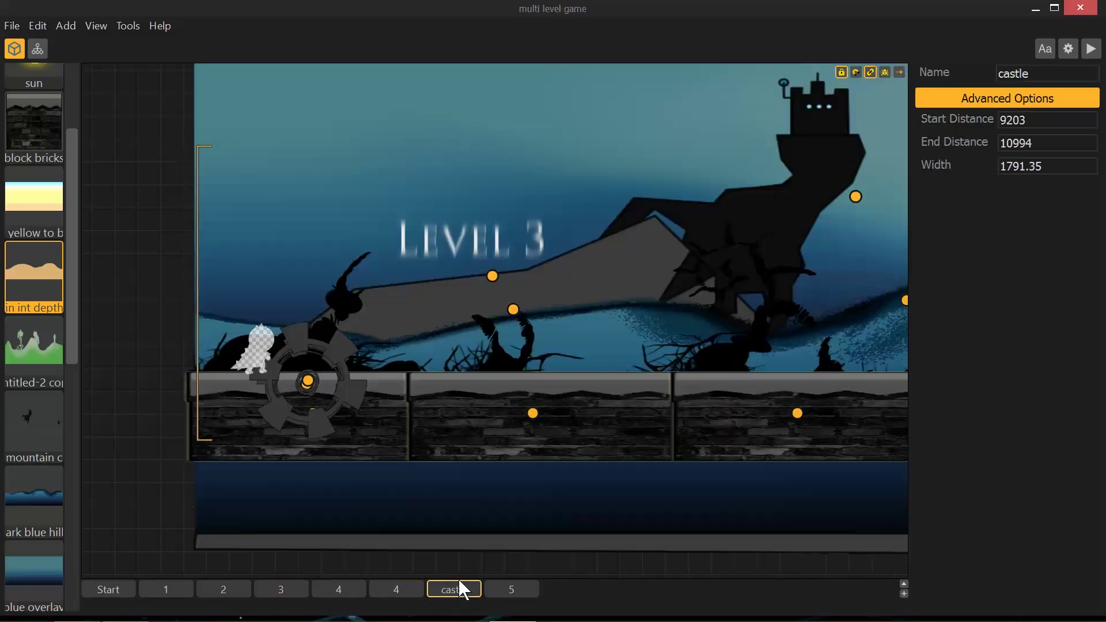
pyautogui.scroll(-4, 493, 289)
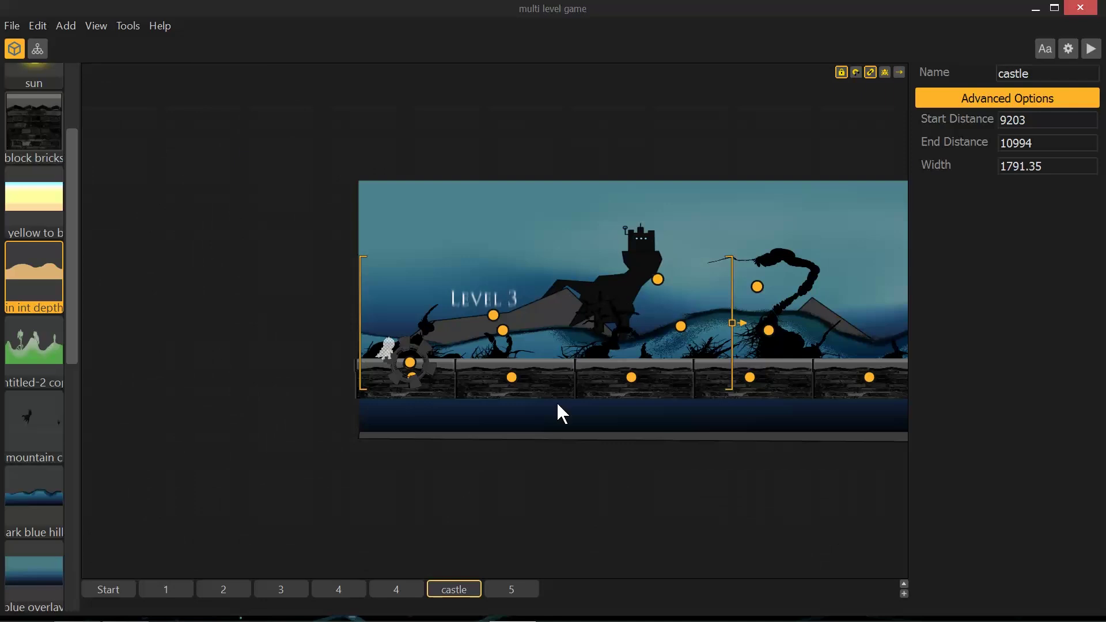
# Step back through the sections to Start, then jump to the castle and scene 5.
pyautogui.click(396, 590)
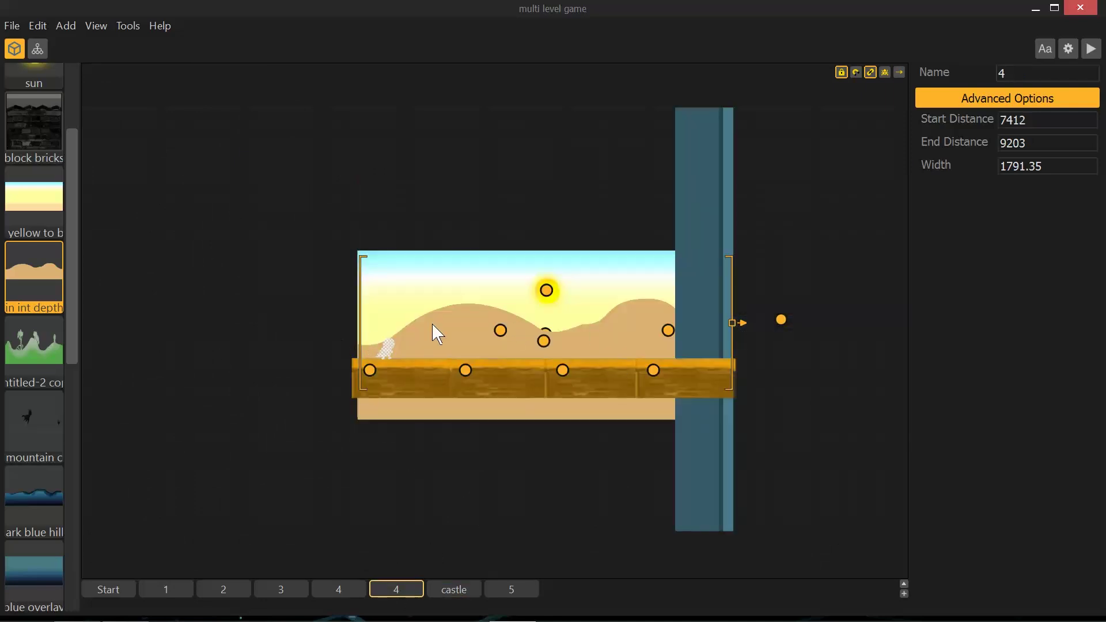
pyautogui.click(339, 591)
pyautogui.click(276, 591)
pyautogui.click(219, 590)
pyautogui.click(150, 591)
pyautogui.click(109, 591)
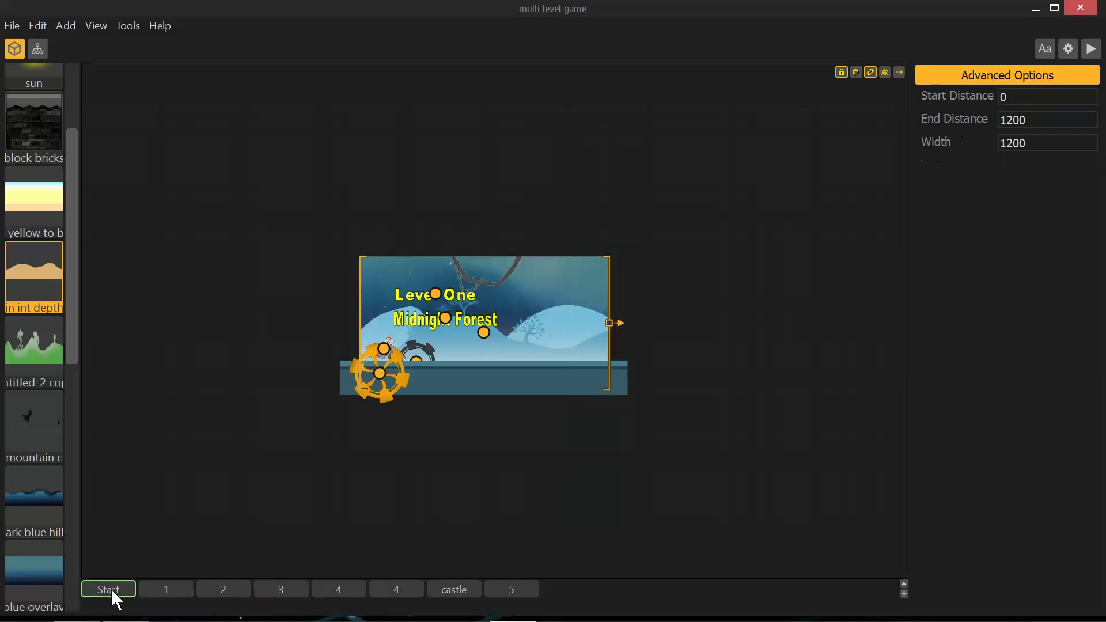
pyautogui.click(453, 591)
pyautogui.click(513, 590)
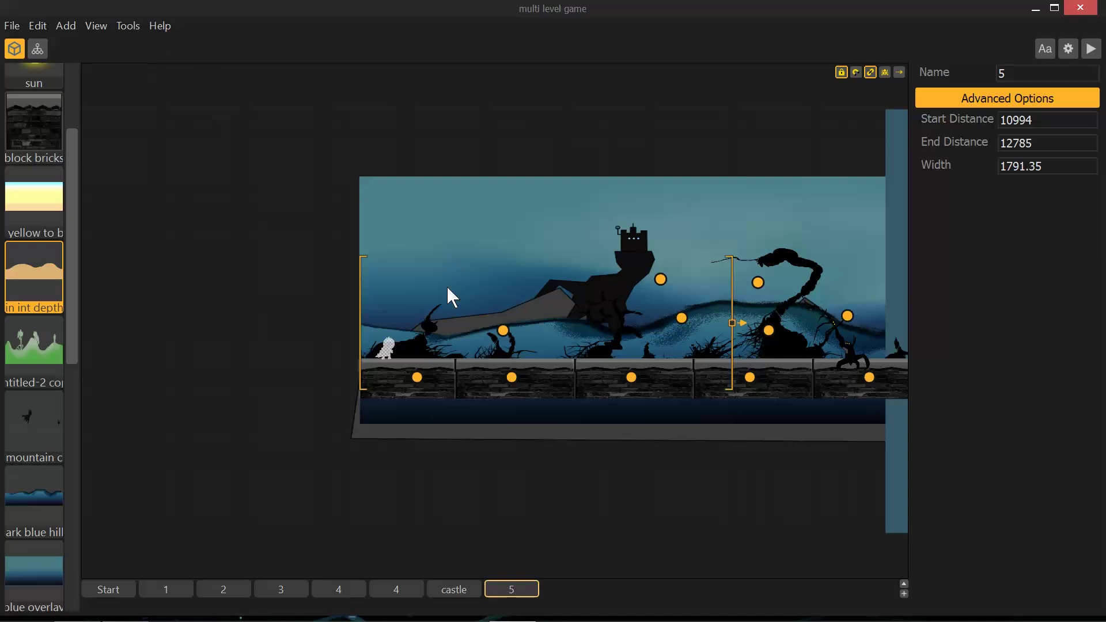
# Return to the Start scene and select its orange and dark gears.
pyautogui.click(121, 592)
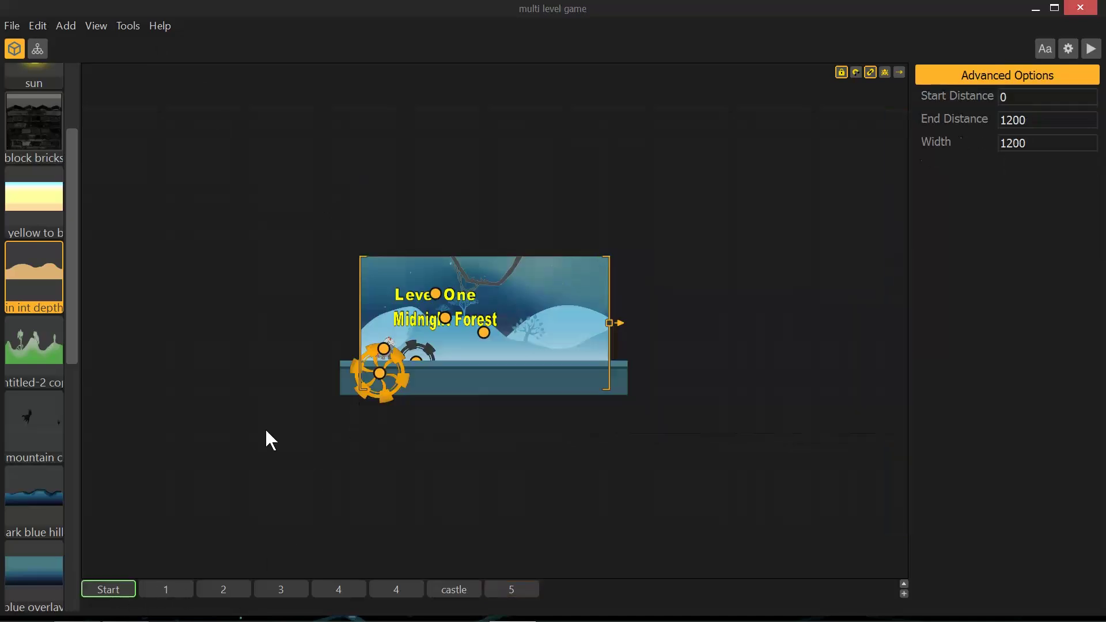
pyautogui.click(405, 364)
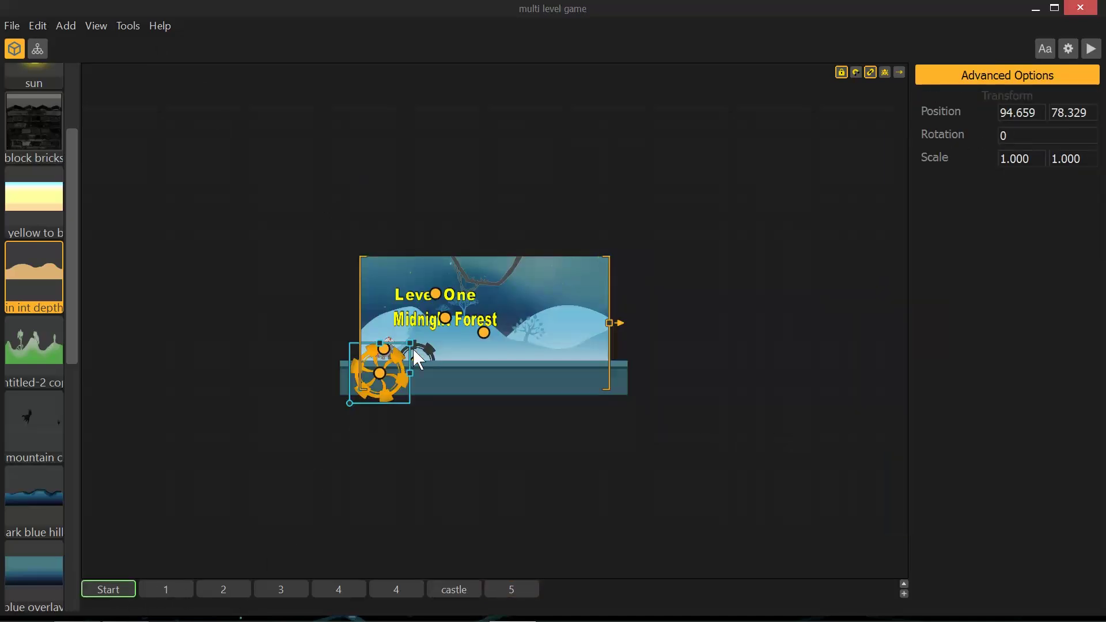
pyautogui.click(433, 356)
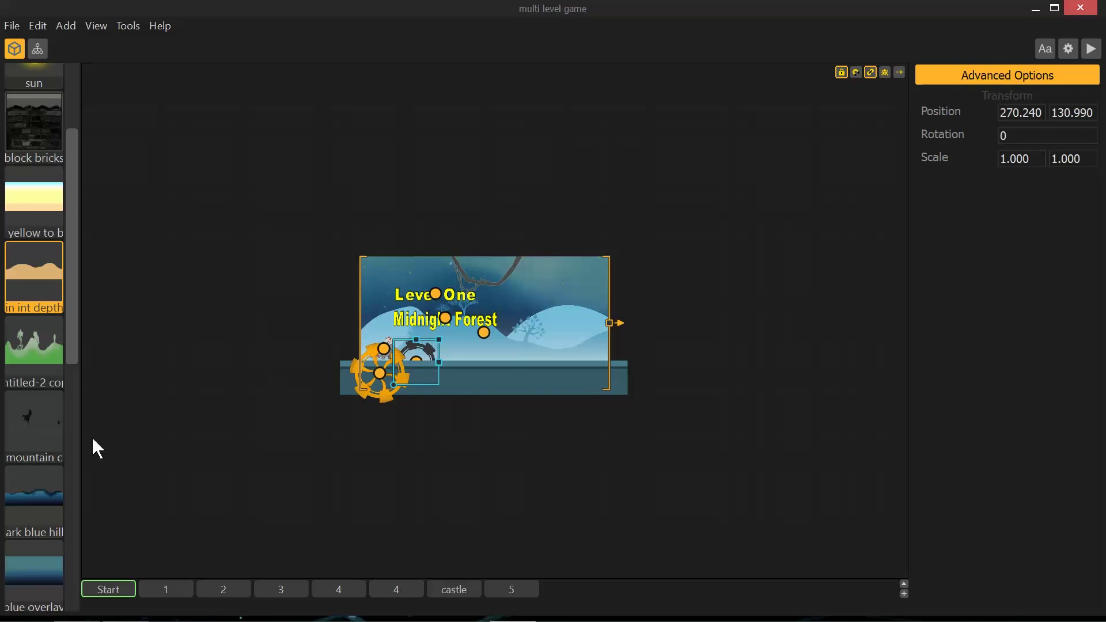
# Show the gear narrow action's properties: Set Checkpoint, reward 0, duration 1.
pyautogui.scroll(-2, 75, 388)
pyautogui.moveTo(77, 390); pyautogui.dragTo(76, 513)
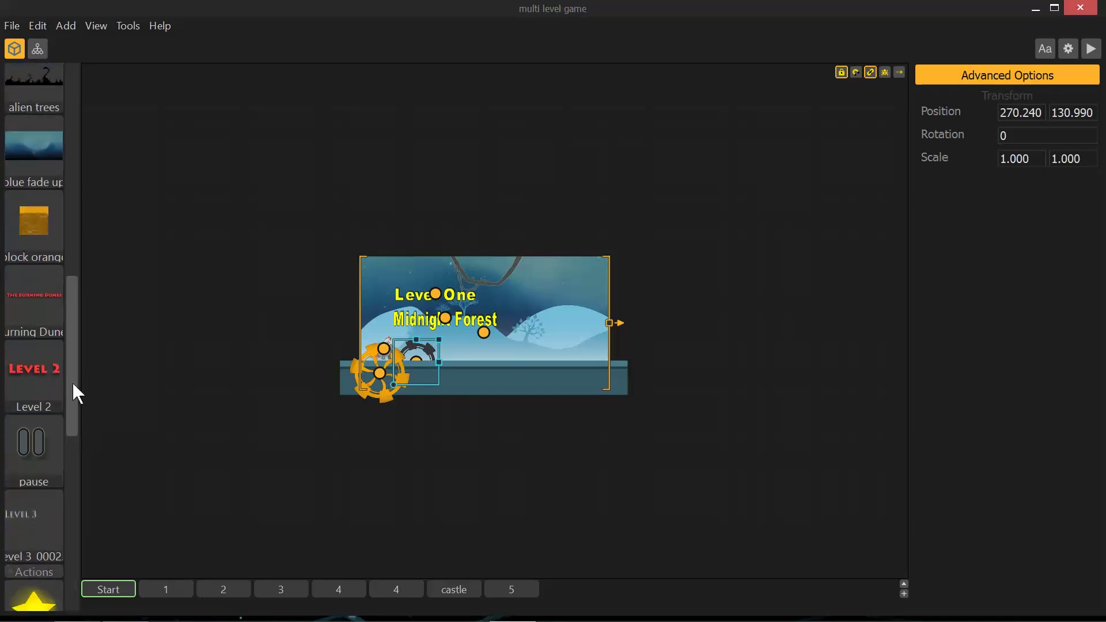
pyautogui.moveTo(74, 396); pyautogui.dragTo(72, 551)
pyautogui.scroll(2, 67, 526)
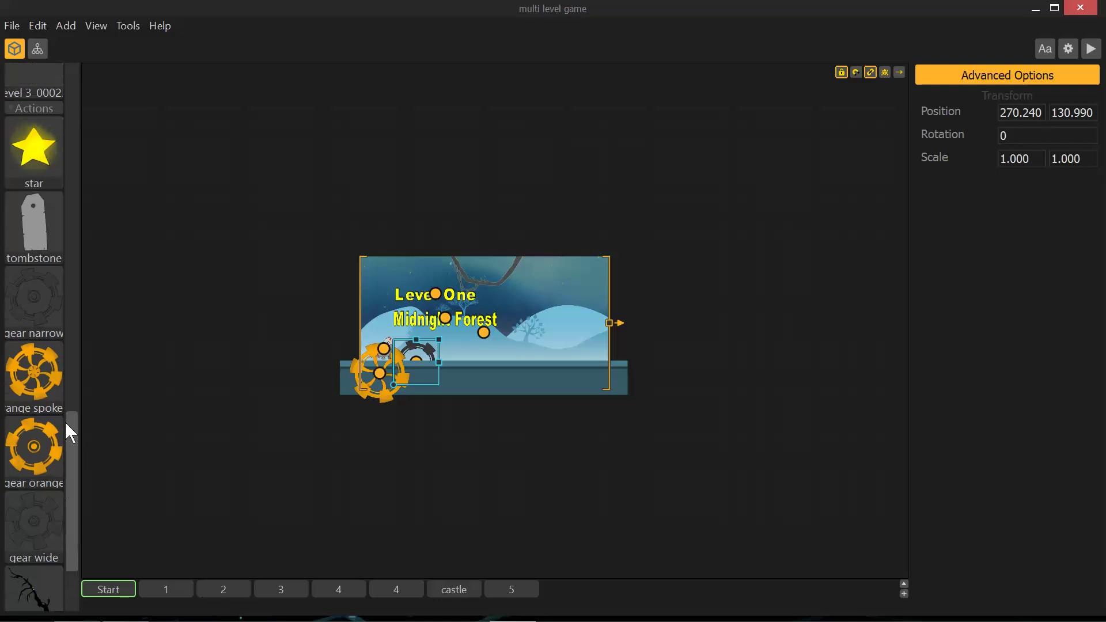
pyautogui.click(30, 296)
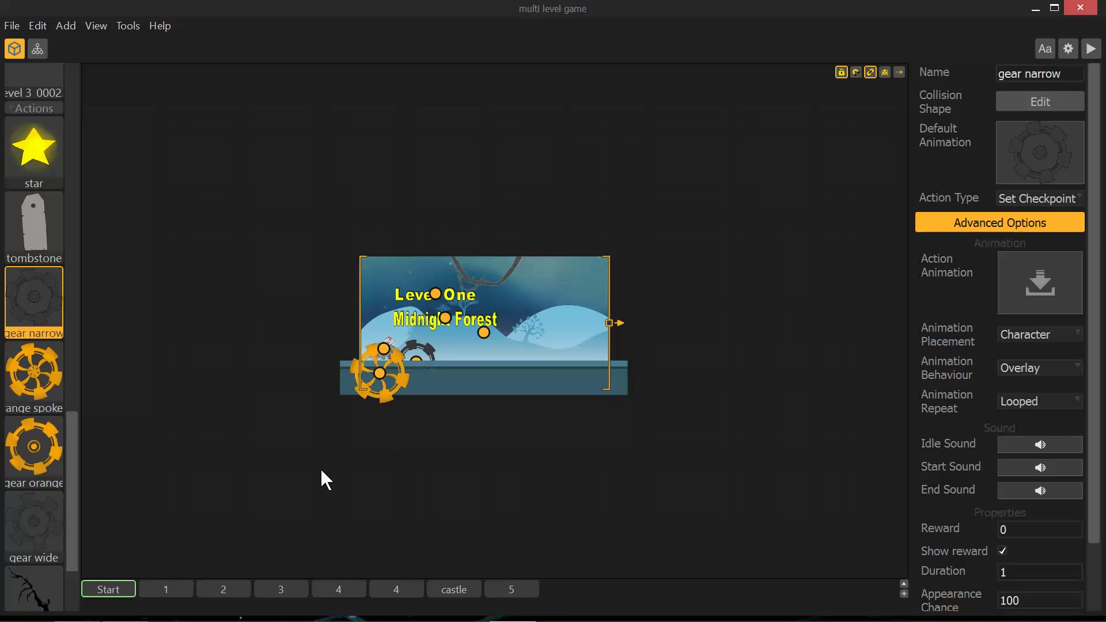
# Select the tombstone in level 1 and show its asset's action settings.
pyautogui.click(173, 594)
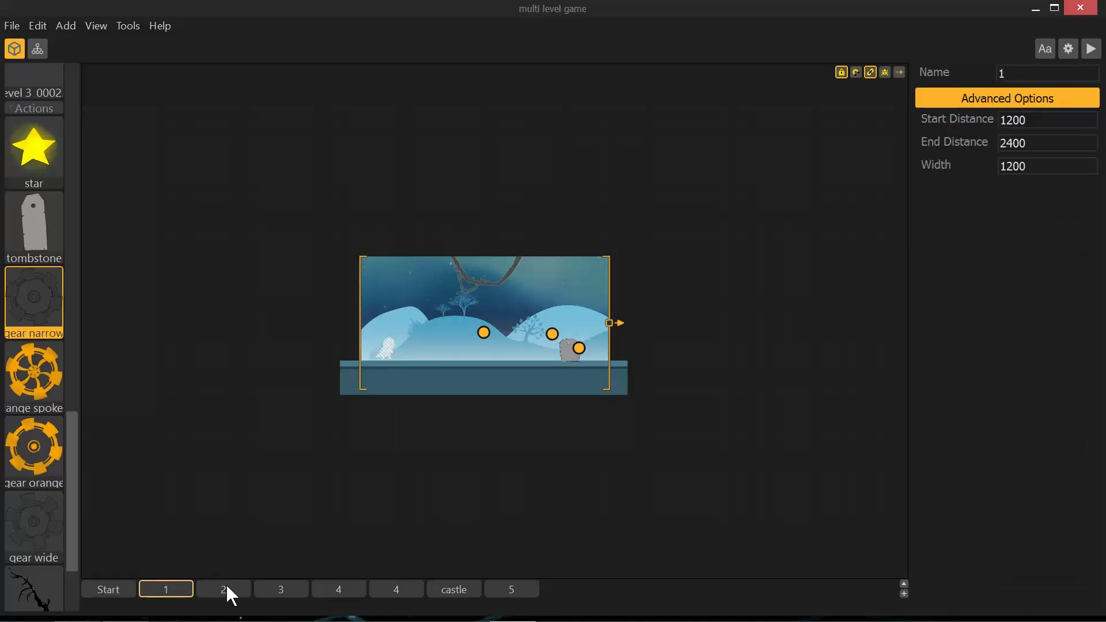
pyautogui.click(567, 344)
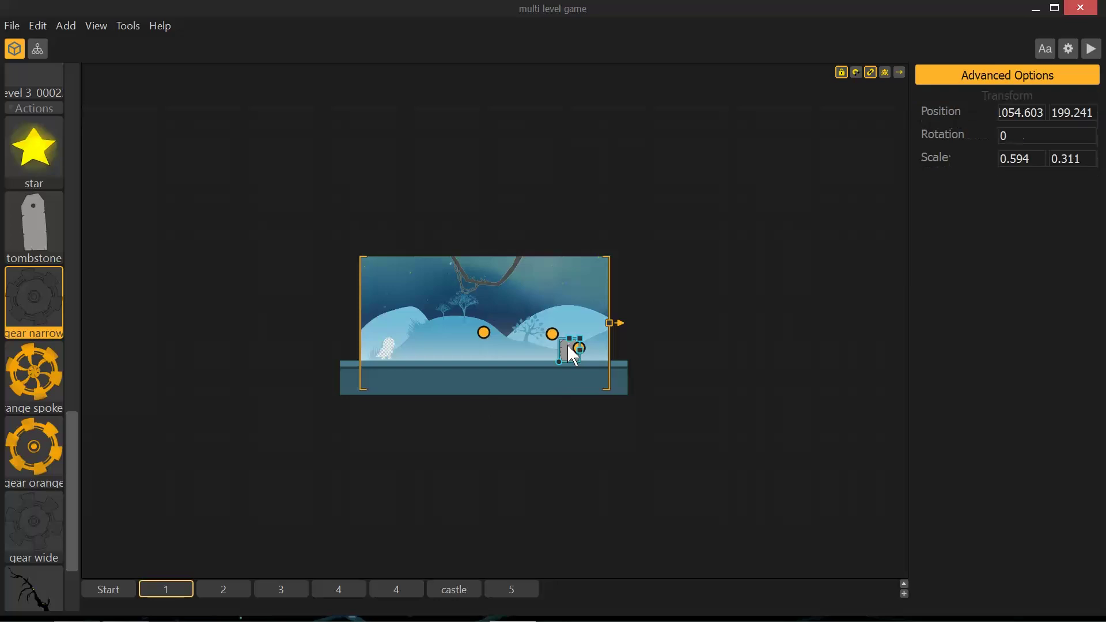
pyautogui.scroll(4, 567, 344)
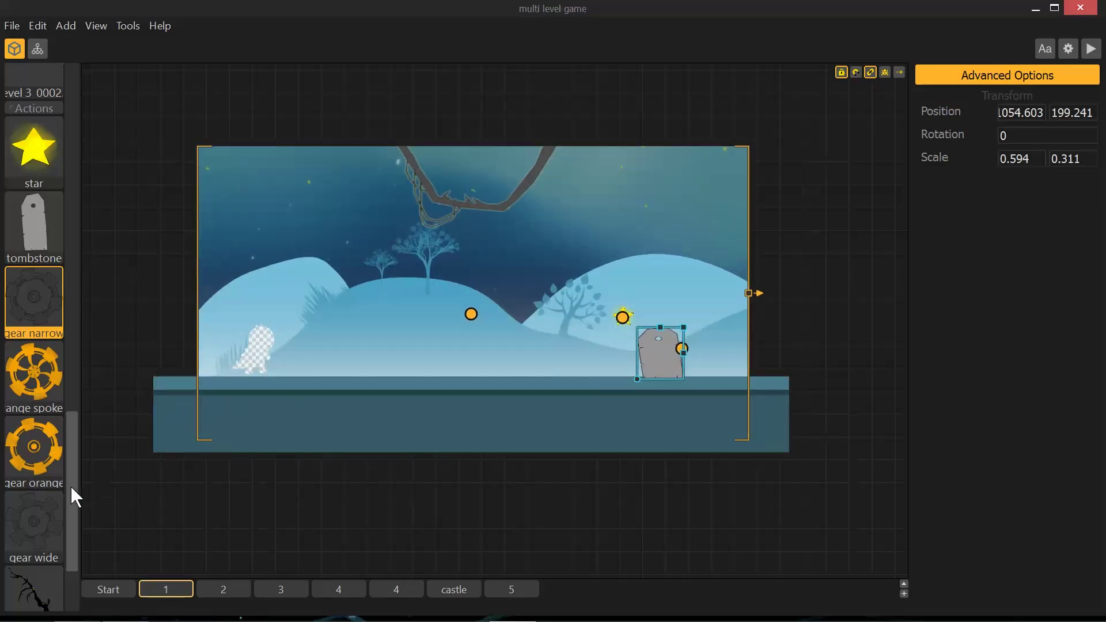
pyautogui.moveTo(69, 486); pyautogui.dragTo(71, 444)
pyautogui.click(26, 358)
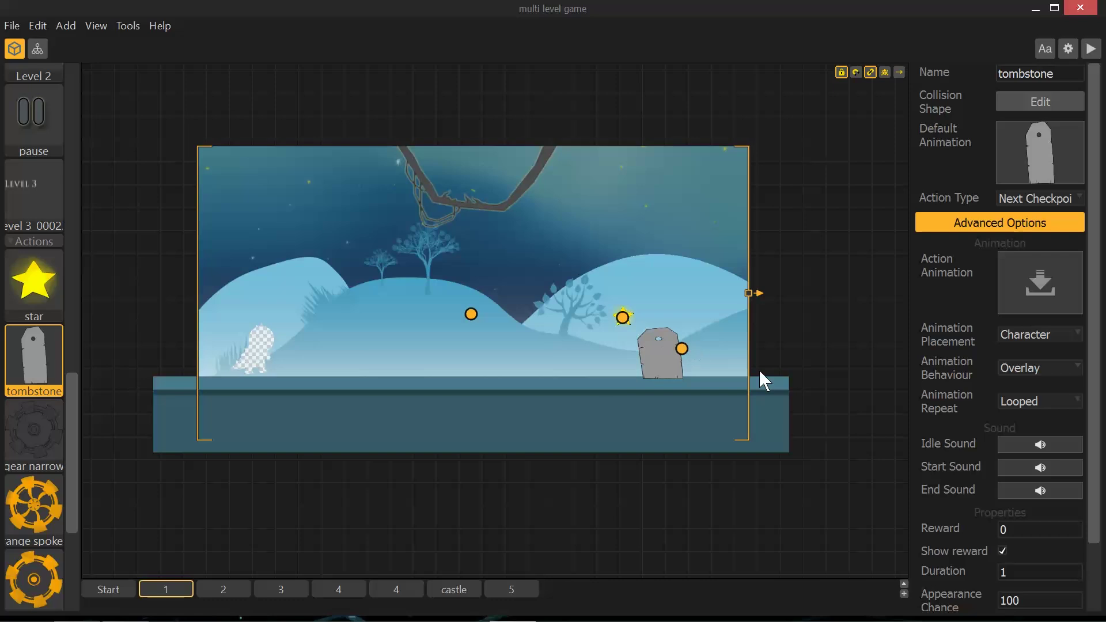
# Set the tombstone's Action Type to Next Checkpoint and turn off Connection Mode.
pyautogui.scroll(-3, 1097, 421)
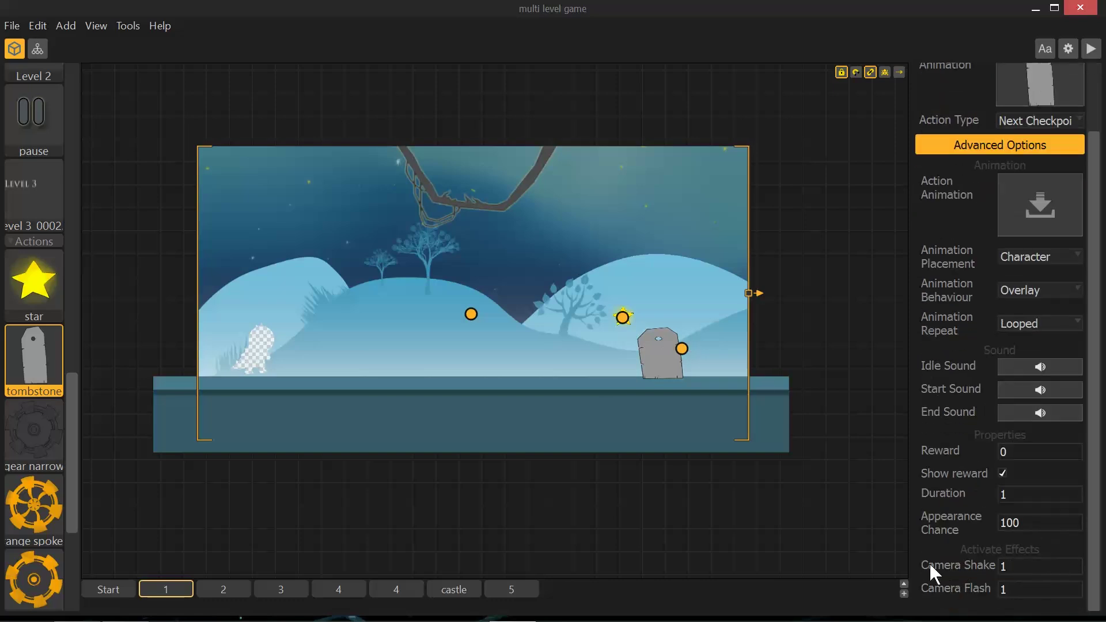
pyautogui.moveTo(1097, 452); pyautogui.dragTo(1095, 385)
pyautogui.moveTo(1046, 125)
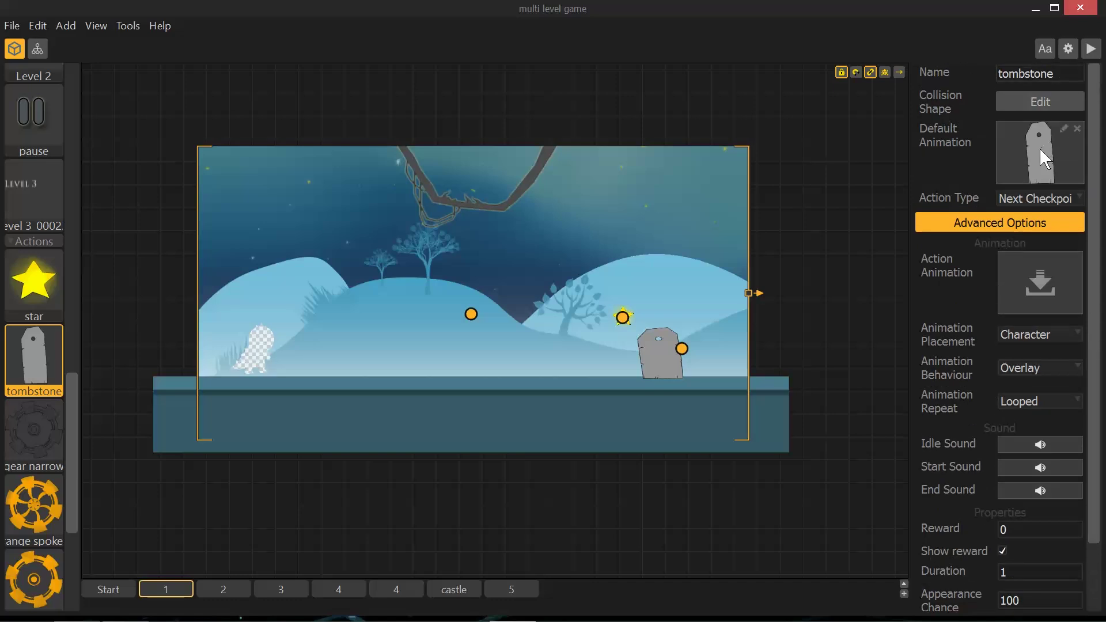
pyautogui.click(1041, 198)
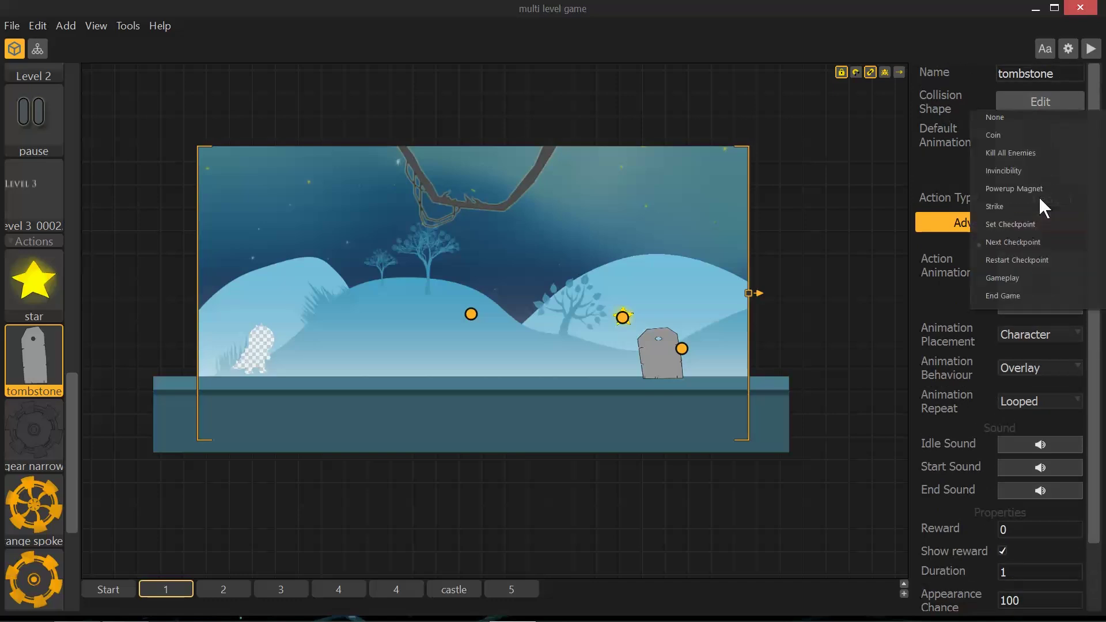
pyautogui.click(1040, 242)
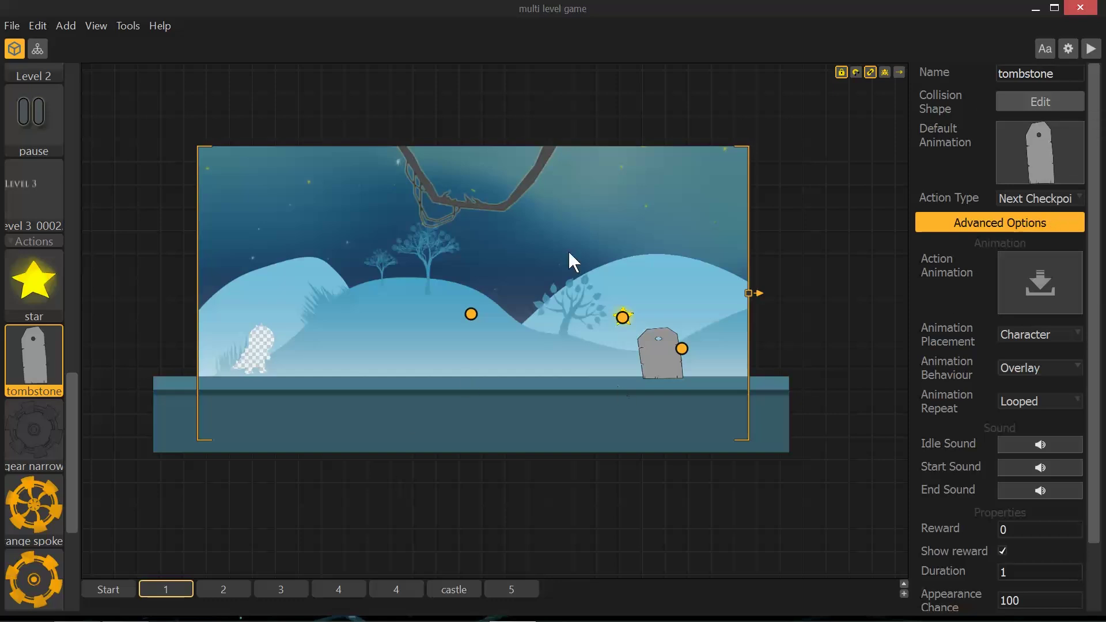
pyautogui.click(869, 72)
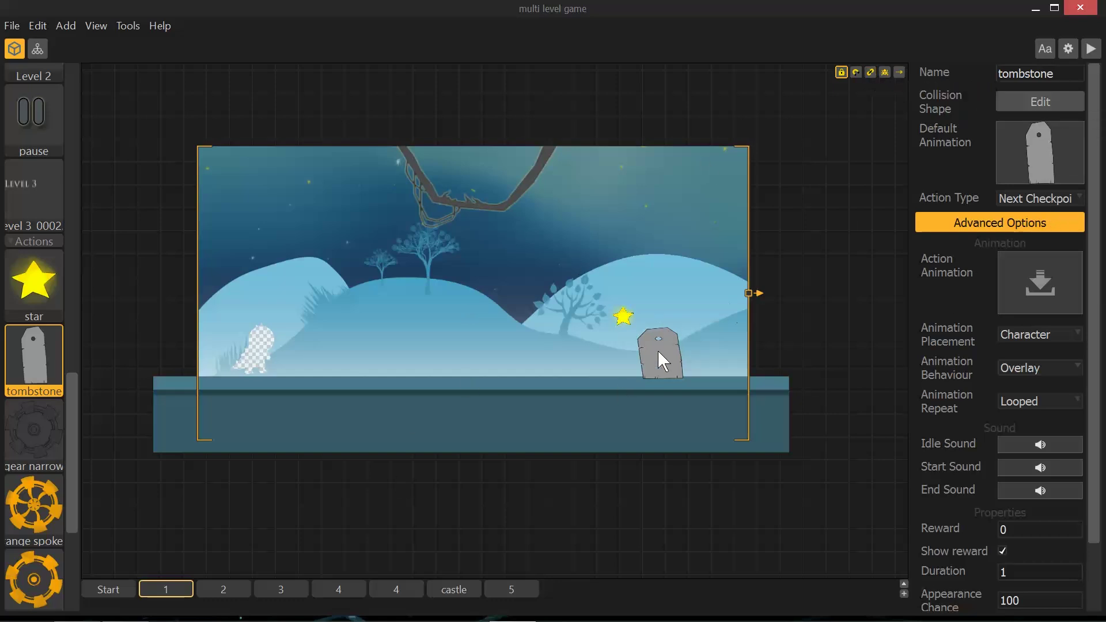
pyautogui.click(276, 589)
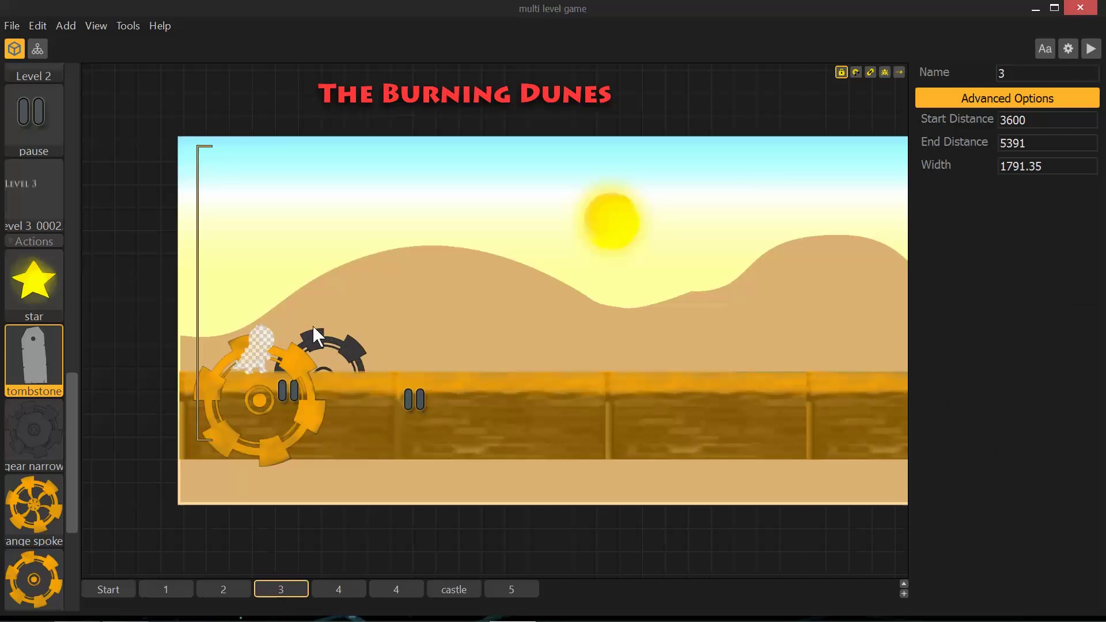
# On scene 2, select the teal end wall: rotation -270, Fixed movement, Collide.
pyautogui.click(222, 588)
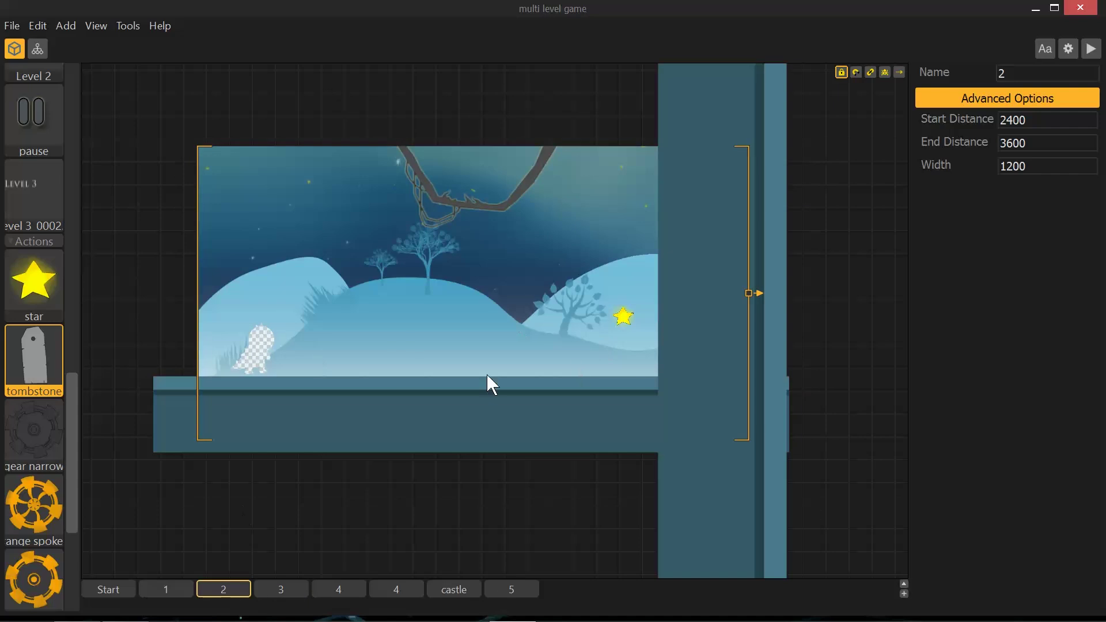
pyautogui.click(725, 83)
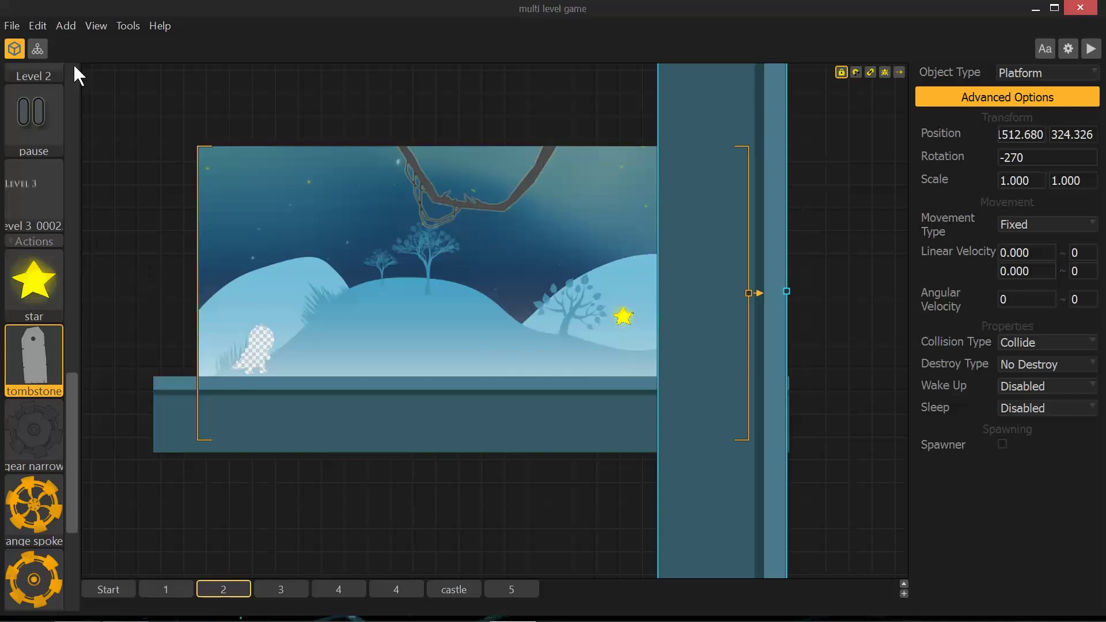
pyautogui.click(1067, 49)
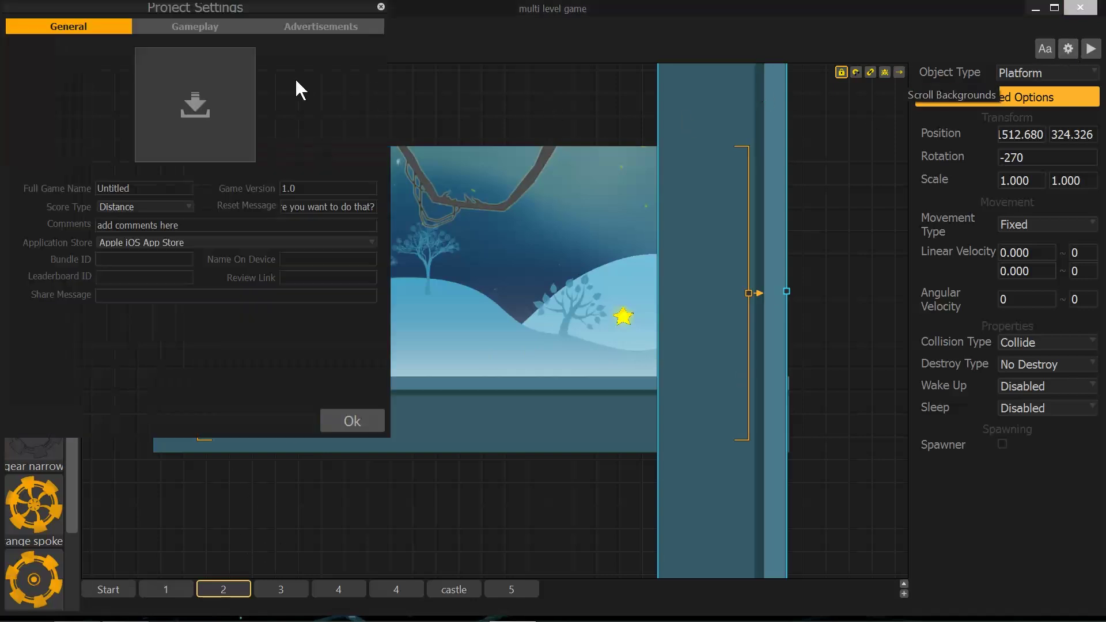
pyautogui.click(205, 32)
pyautogui.click(170, 49)
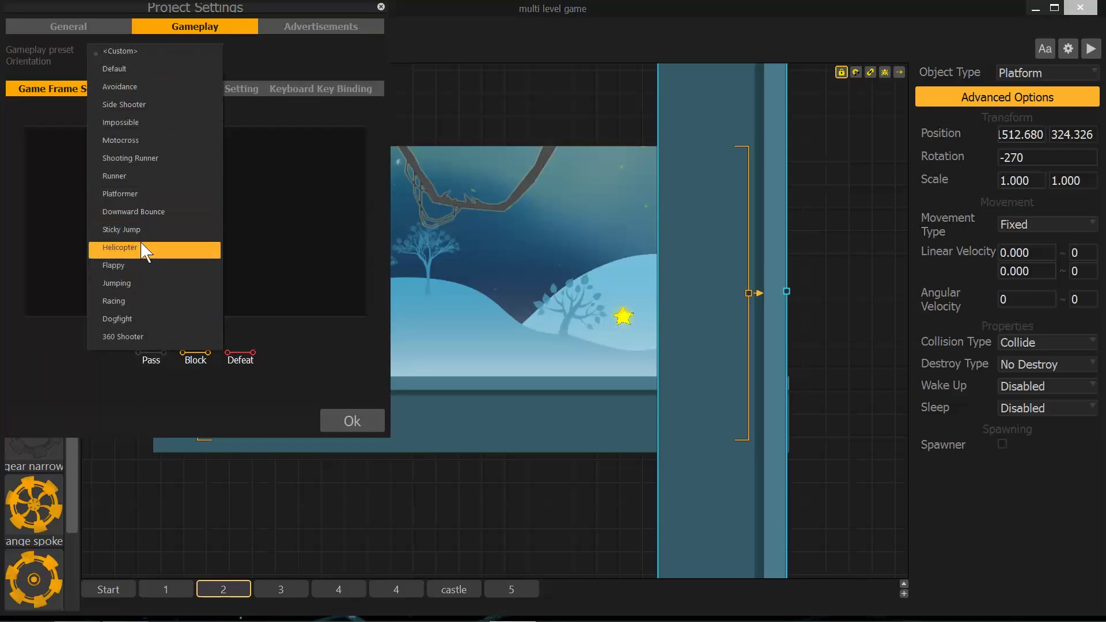
pyautogui.click(292, 53)
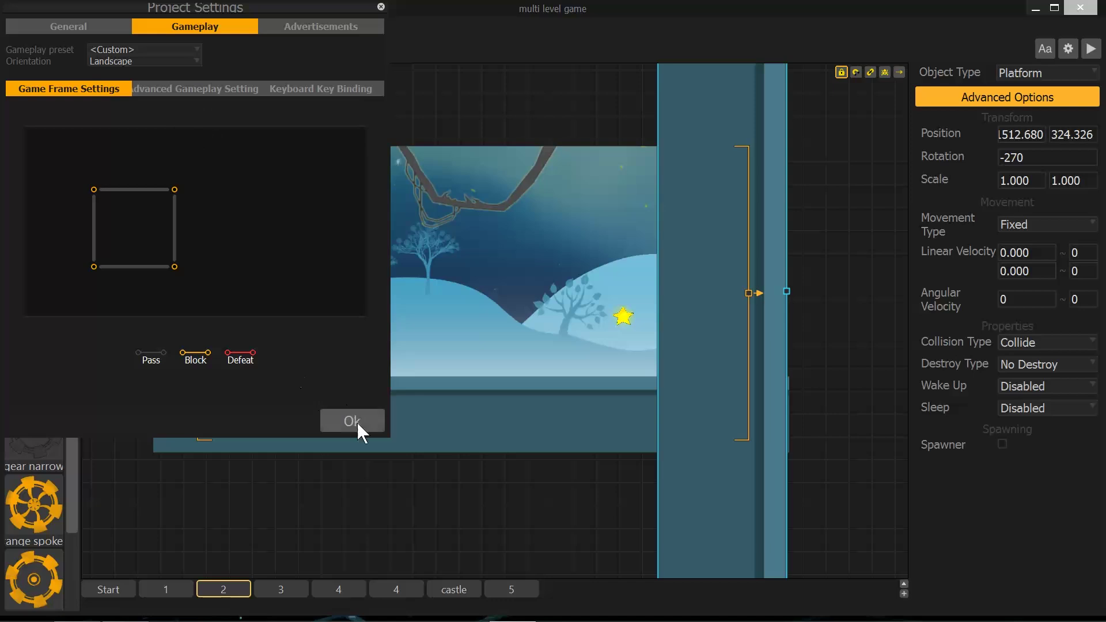
pyautogui.click(181, 88)
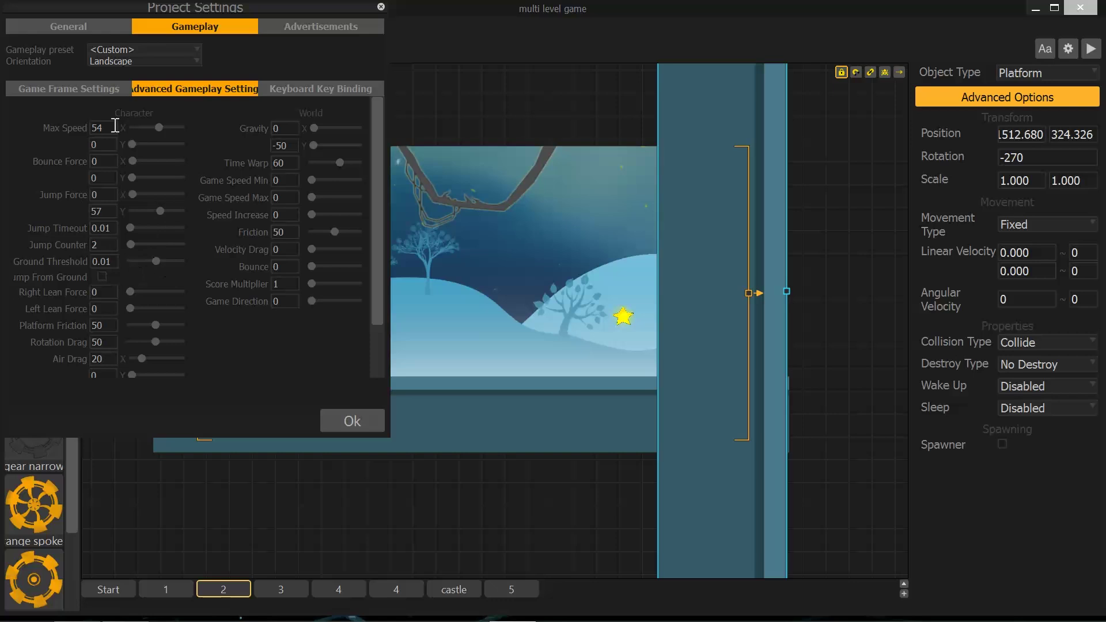
pyautogui.click(350, 421)
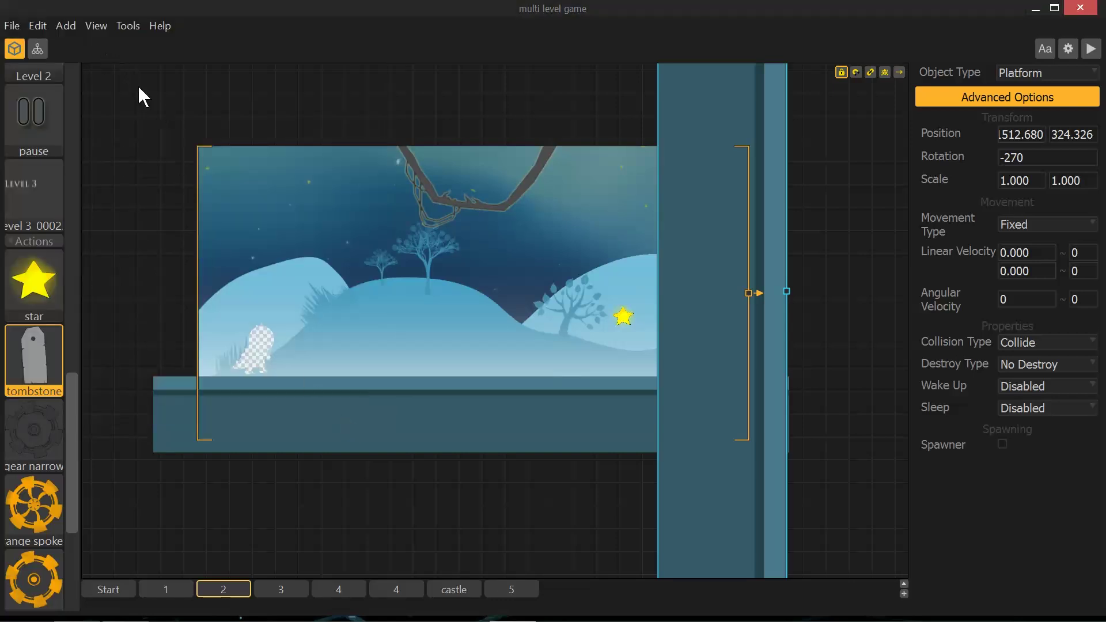
# Review Gameplay key bindings, advanced settings and game frame settings (Custom preset, Landscape).
pyautogui.click(1069, 48)
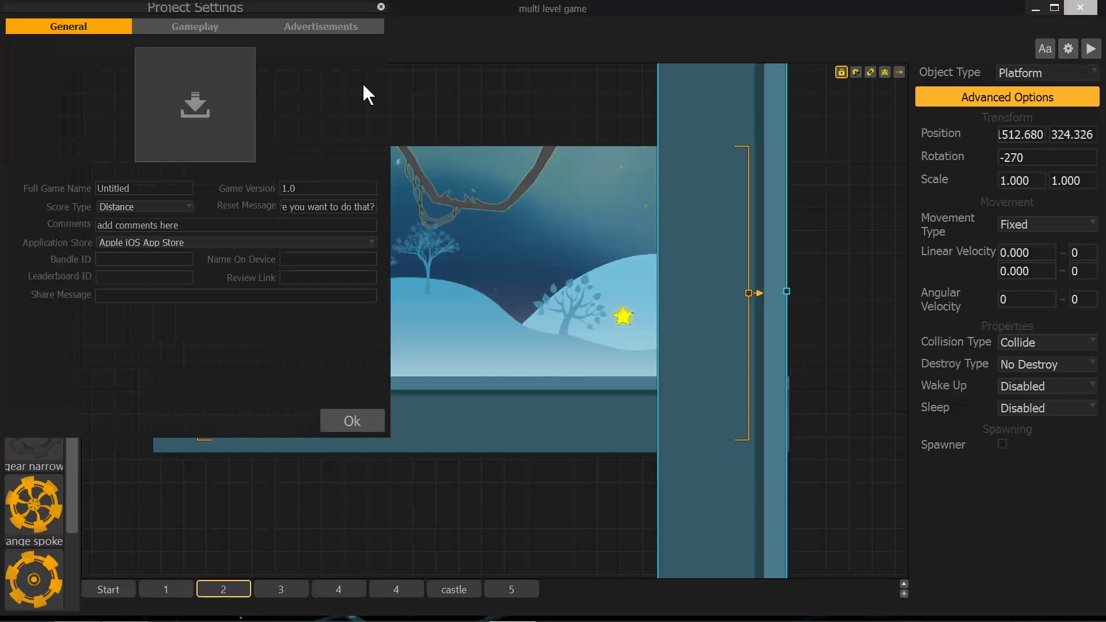
pyautogui.click(190, 28)
pyautogui.click(326, 90)
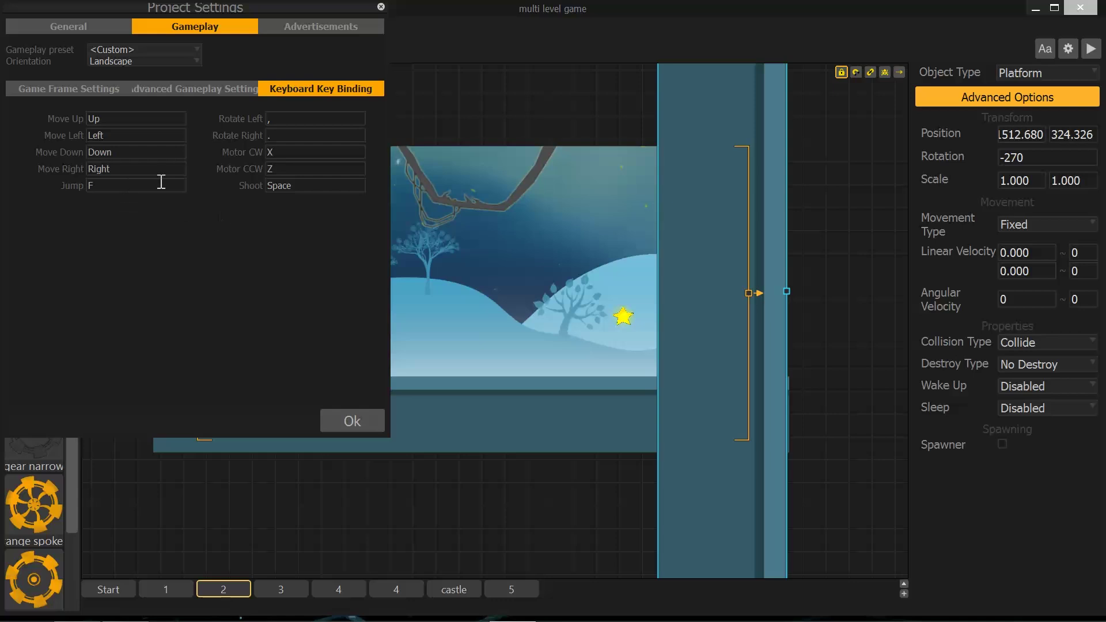
pyautogui.click(184, 88)
pyautogui.click(74, 89)
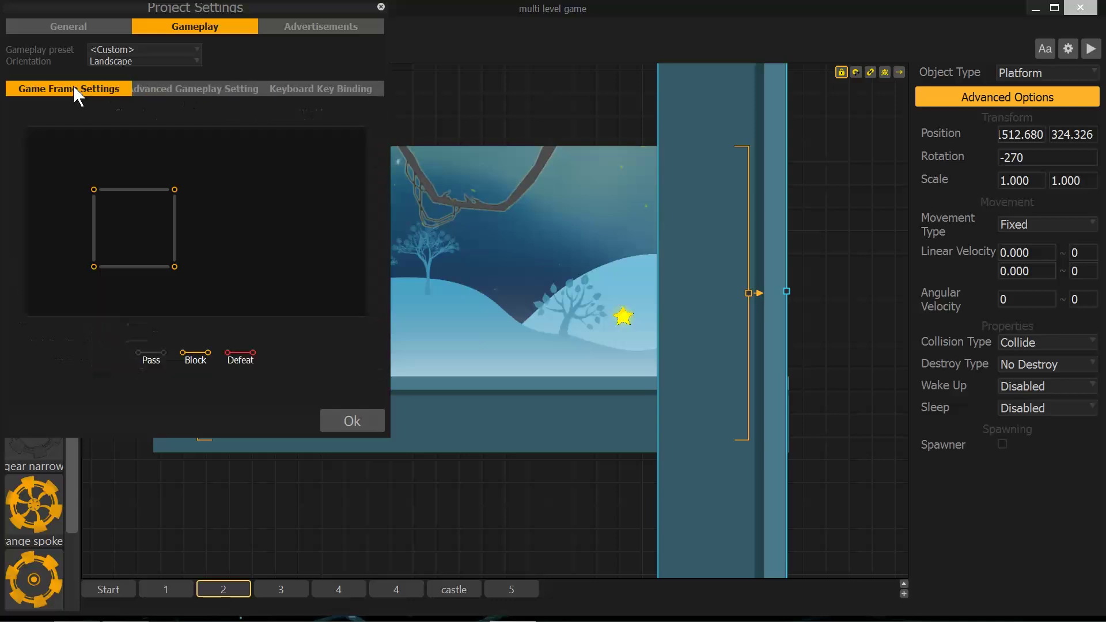
# Close Project Settings, browse checkpoints 1, 2 and 3, then land on castle checkpoint 5.
pyautogui.click(348, 424)
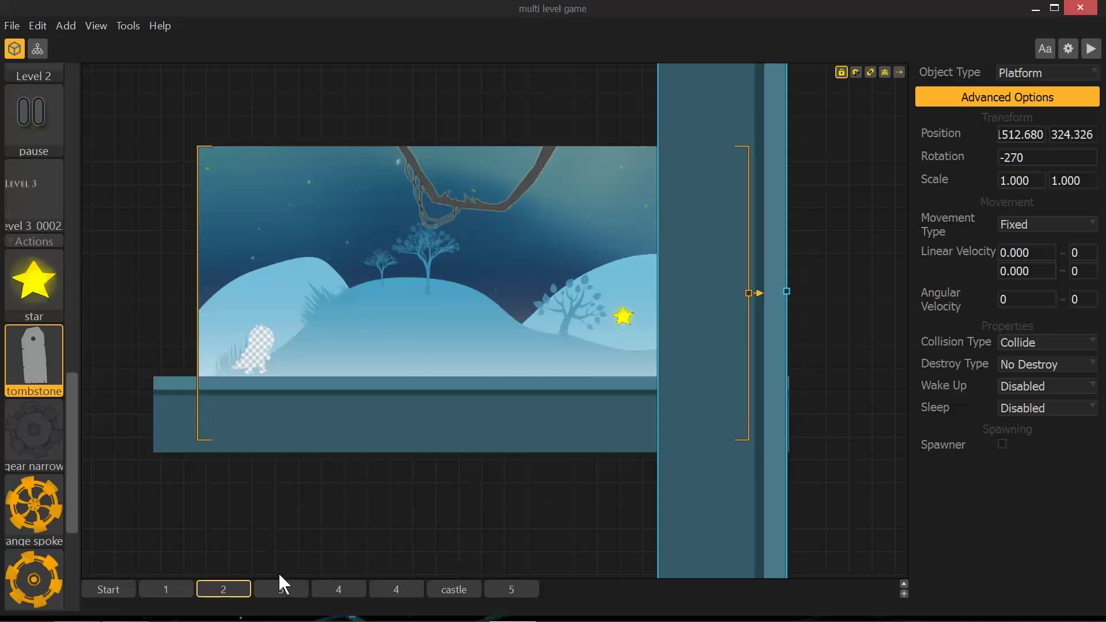
pyautogui.click(179, 588)
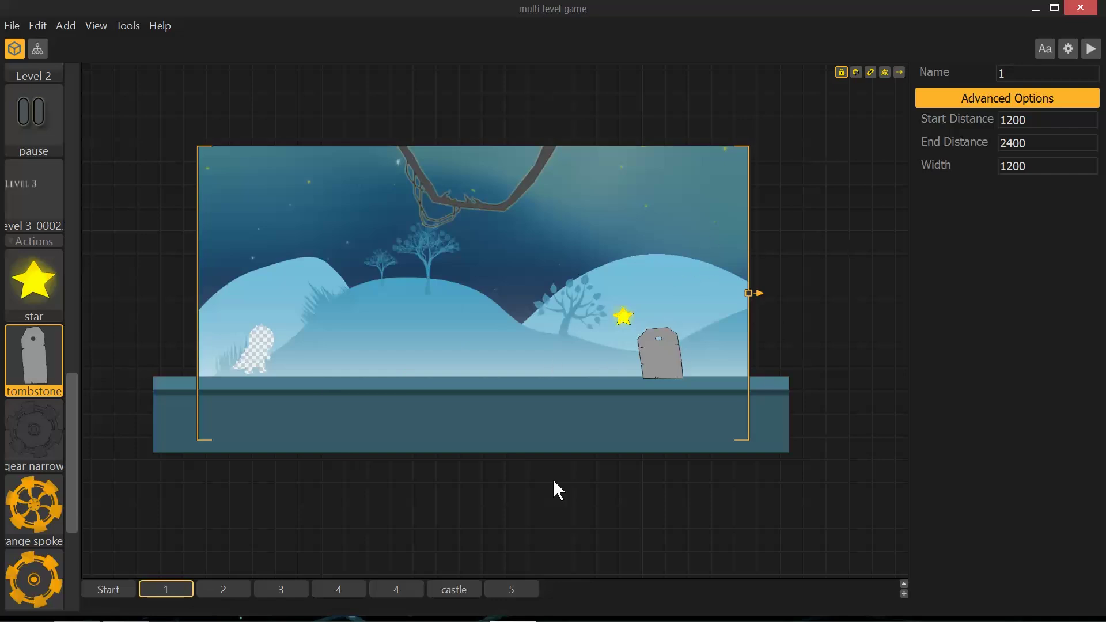
pyautogui.click(282, 591)
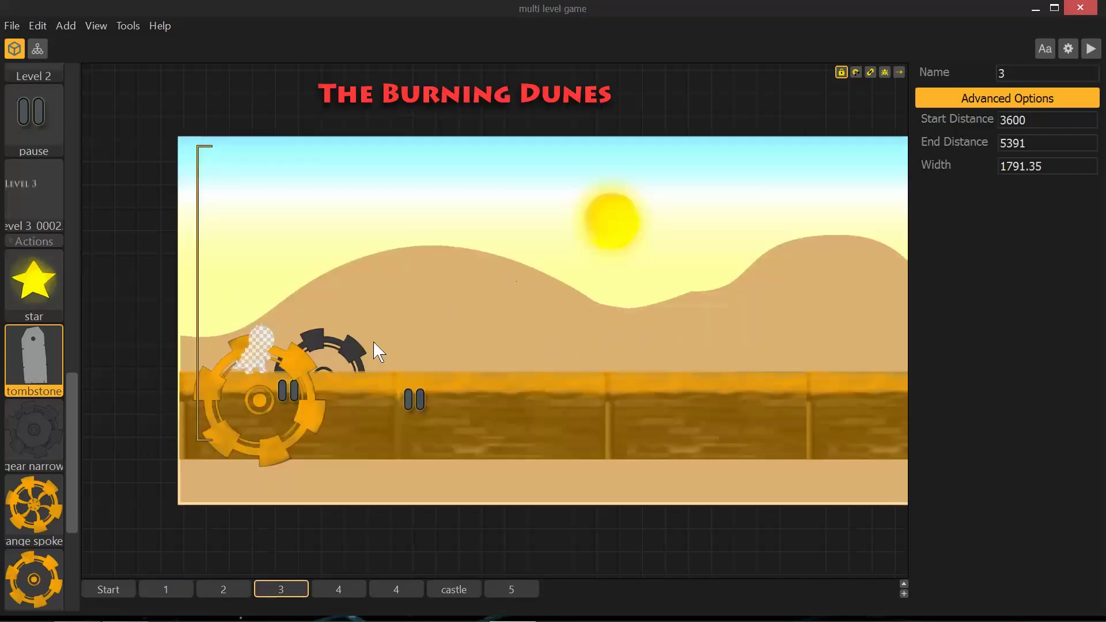
pyautogui.click(230, 588)
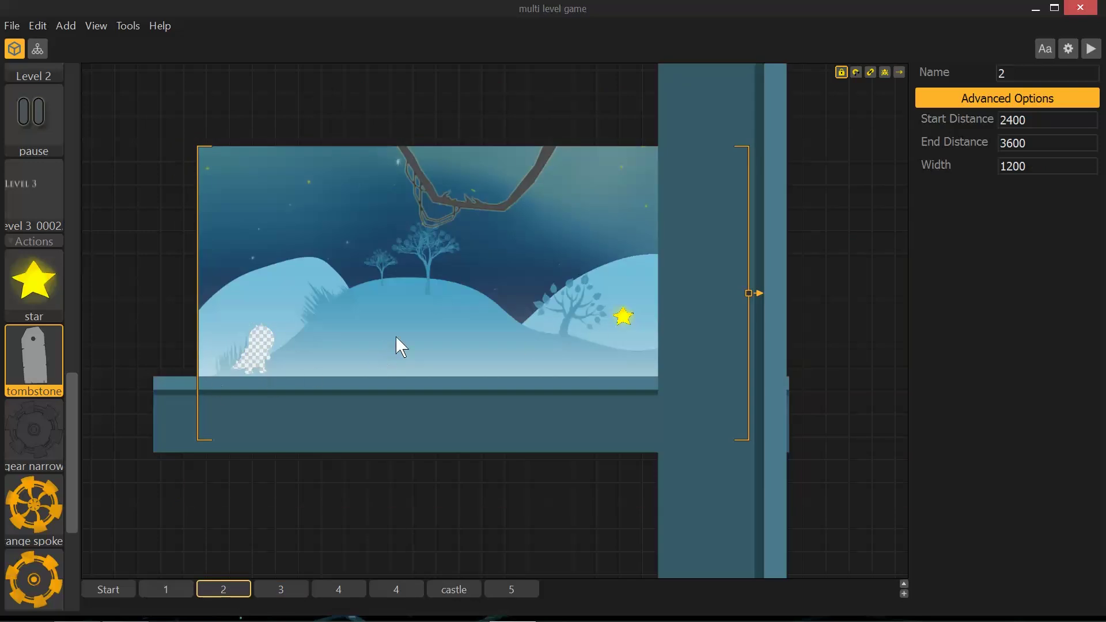
pyautogui.click(275, 589)
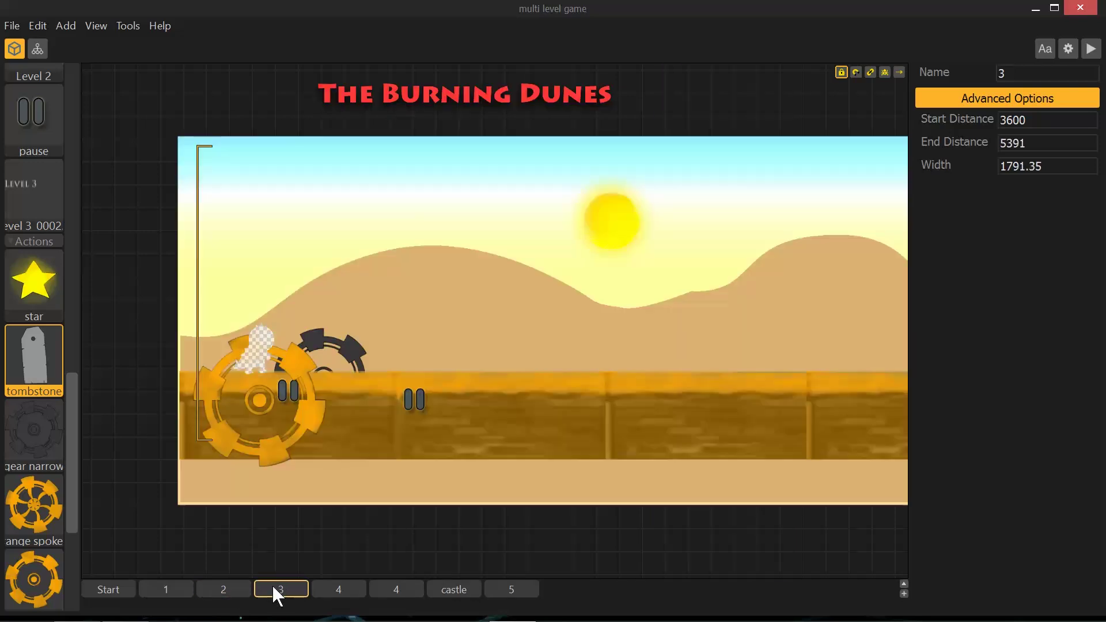
pyautogui.click(231, 588)
pyautogui.click(168, 589)
pyautogui.click(234, 587)
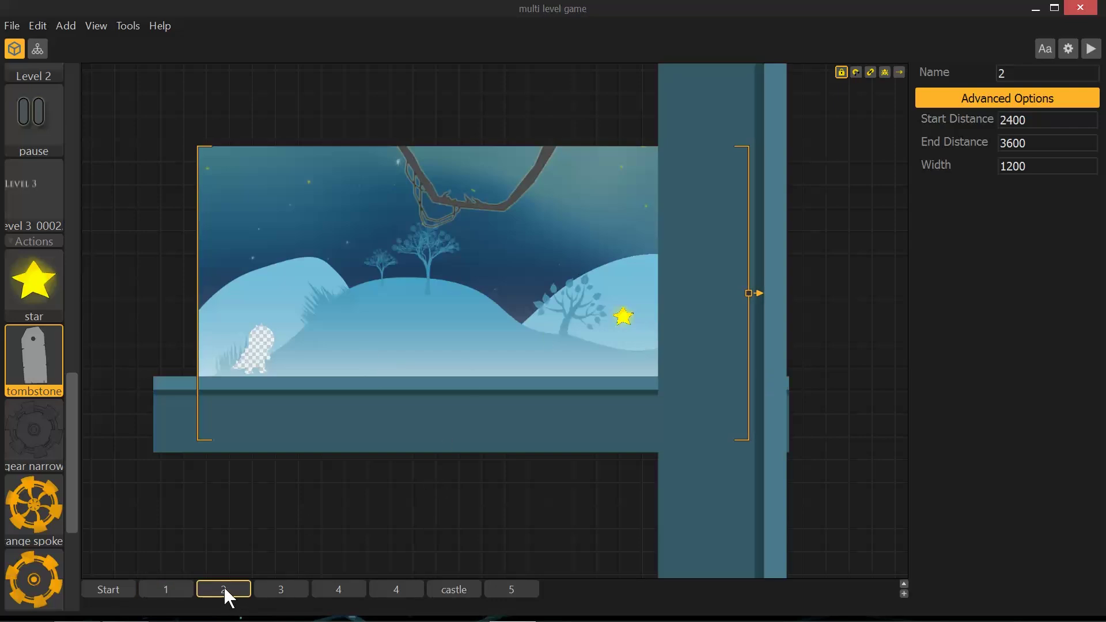
pyautogui.click(163, 588)
pyautogui.click(508, 591)
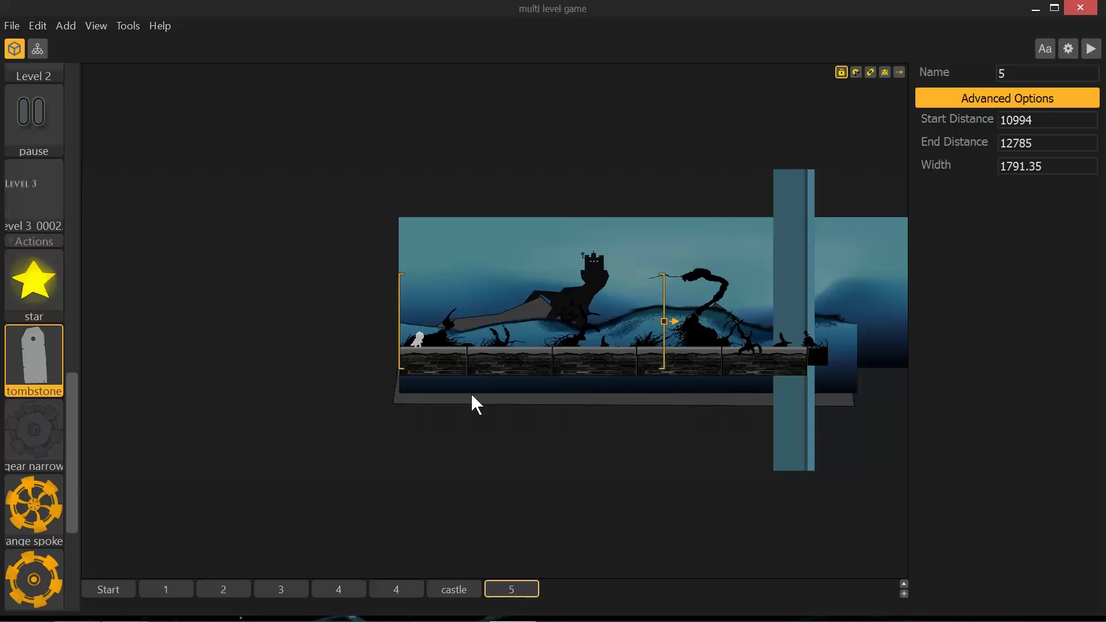
# Add new checkpoint 8 after checkpoint 5, then duplicate it as checkpoint 9.
pyautogui.click(549, 593)
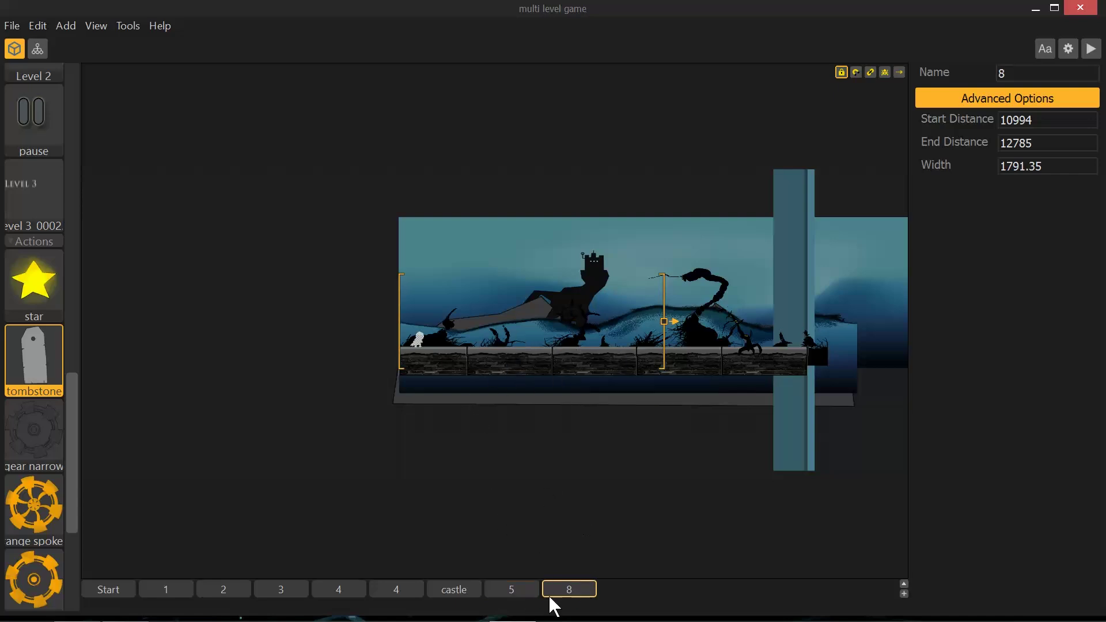
pyautogui.click(513, 589)
pyautogui.click(574, 592)
pyautogui.click(516, 592)
pyautogui.click(573, 590)
pyautogui.click(509, 594)
pyautogui.click(566, 589)
pyautogui.hotkey('ctrl', 'd')
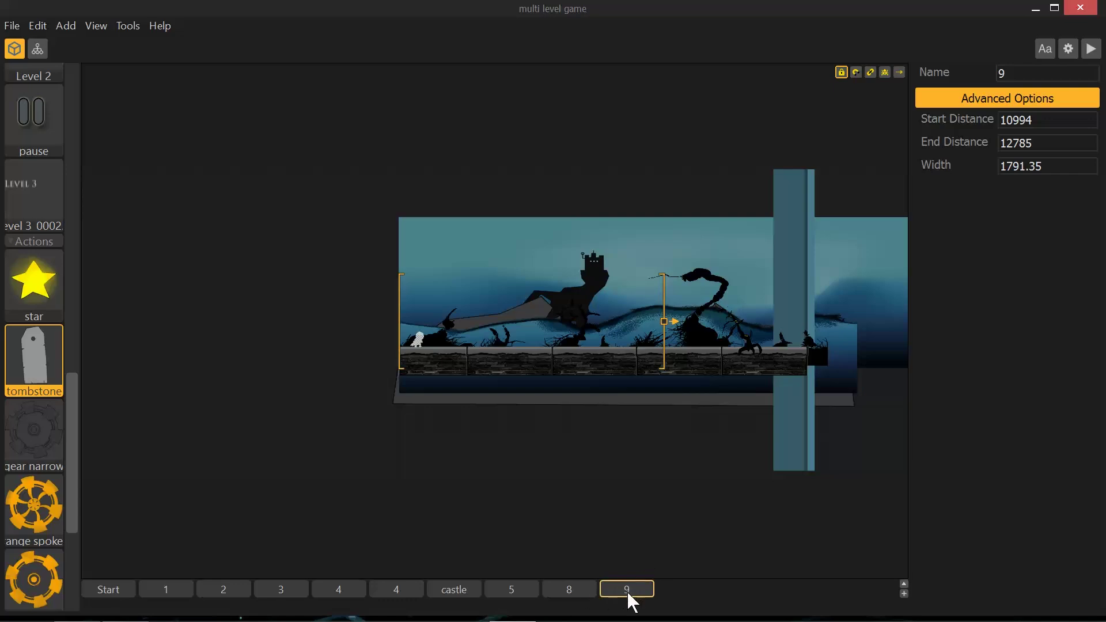
# Delete sections 9 and 8, confirming each with Yes.
pyautogui.press('Delete')
pyautogui.click(579, 308)
pyautogui.press('Delete')
pyautogui.click(579, 307)
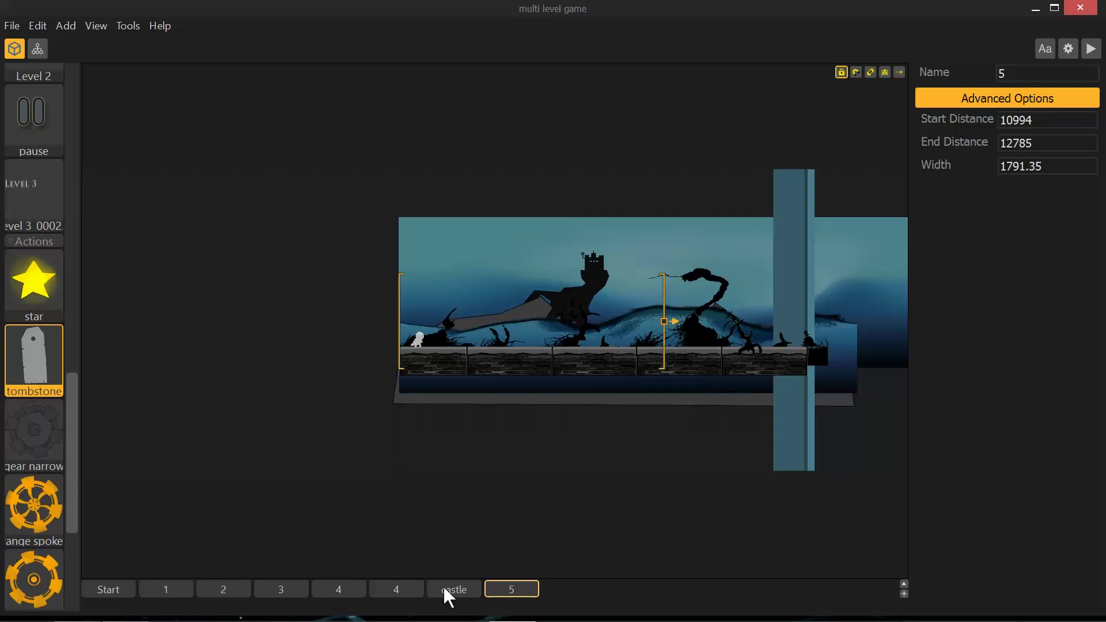
# Browse the Start section, section 1 with its tombstone, and section 2.
pyautogui.click(112, 587)
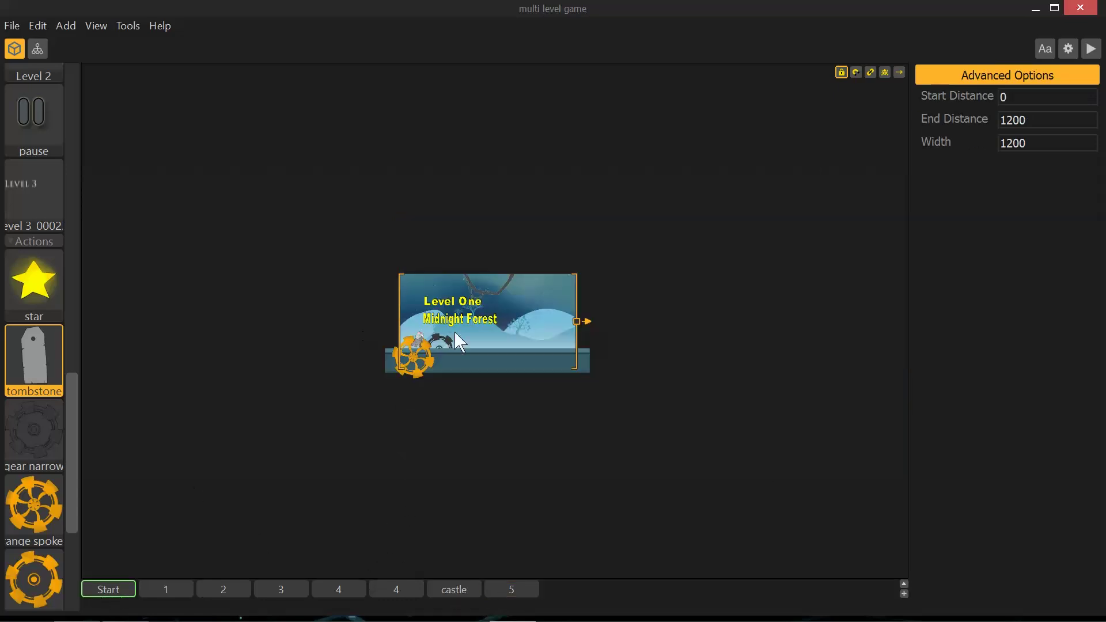
pyautogui.click(168, 589)
pyautogui.click(549, 341)
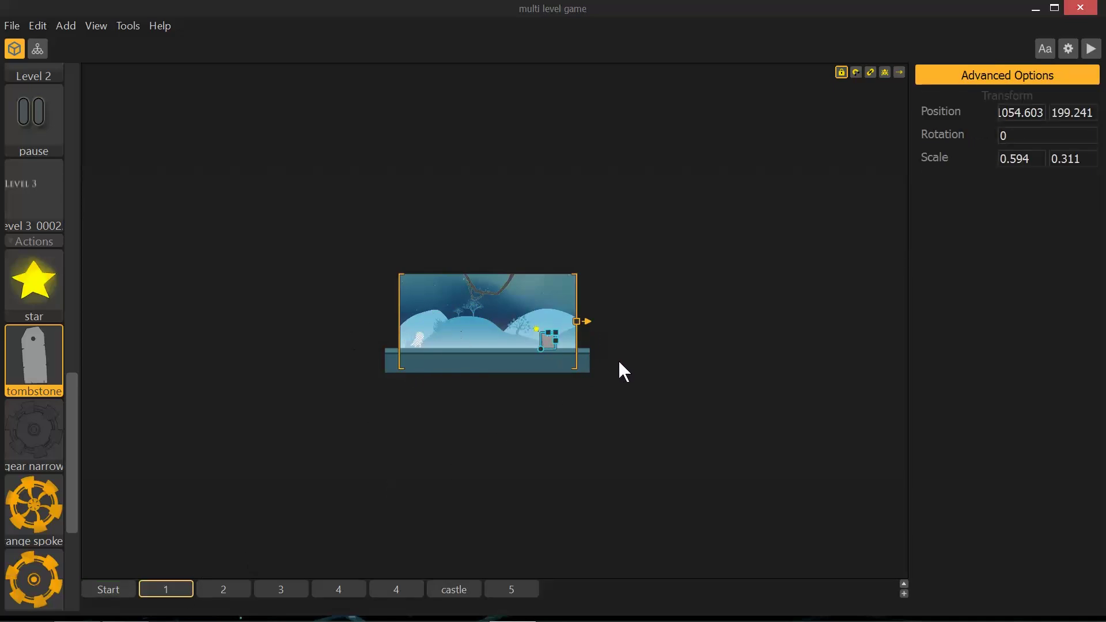
pyautogui.click(224, 589)
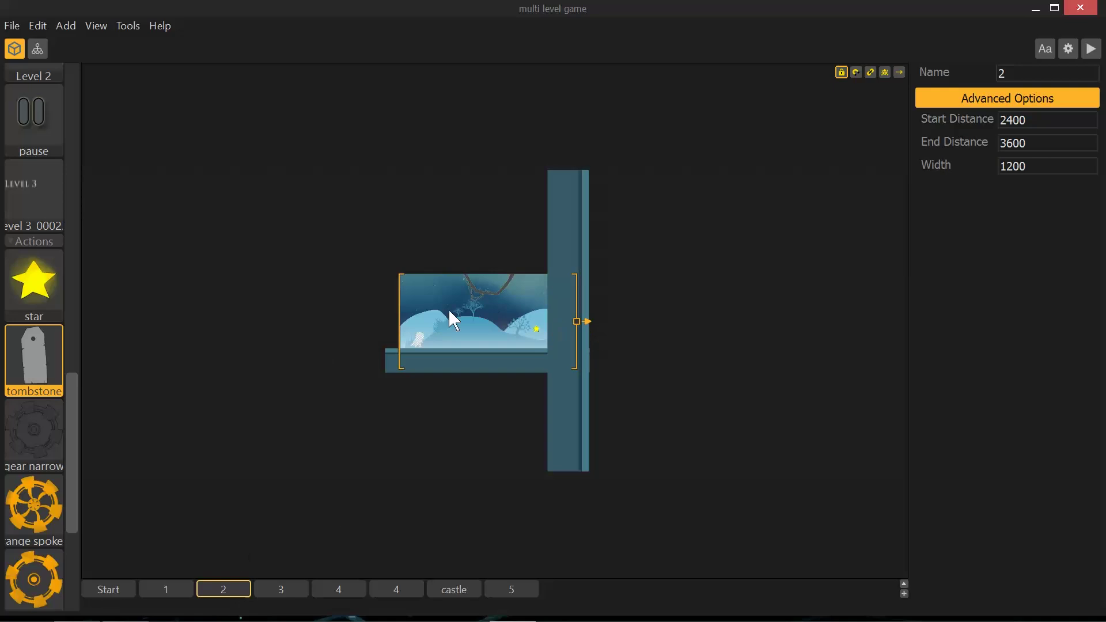
# Run Edit > Align Scenes and confirm recalculating all section distances.
pyautogui.click(45, 27)
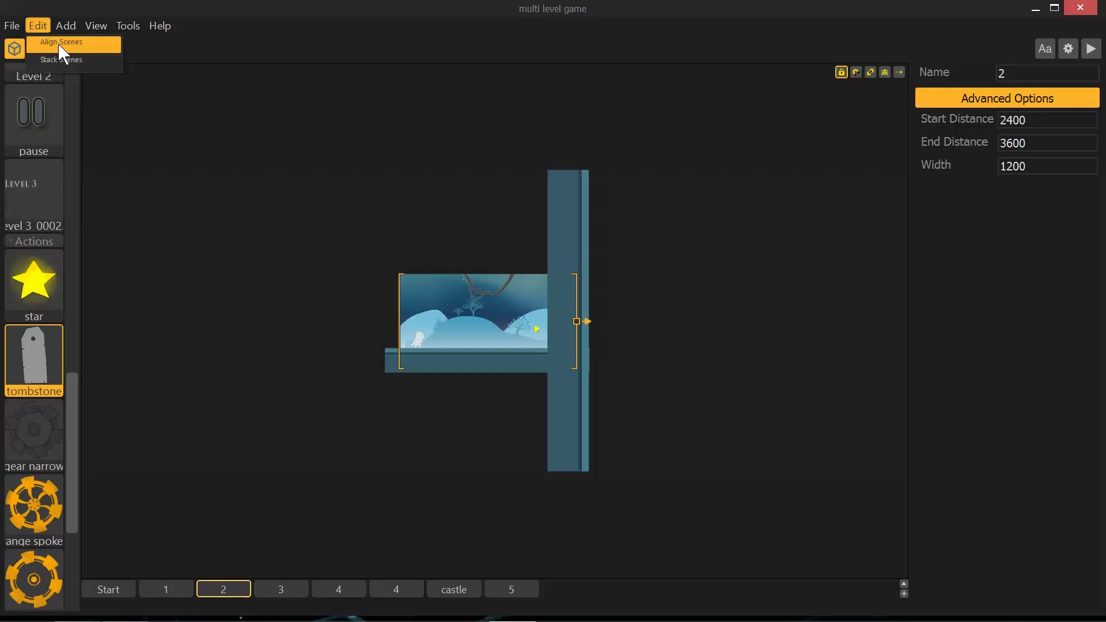
pyautogui.click(61, 39)
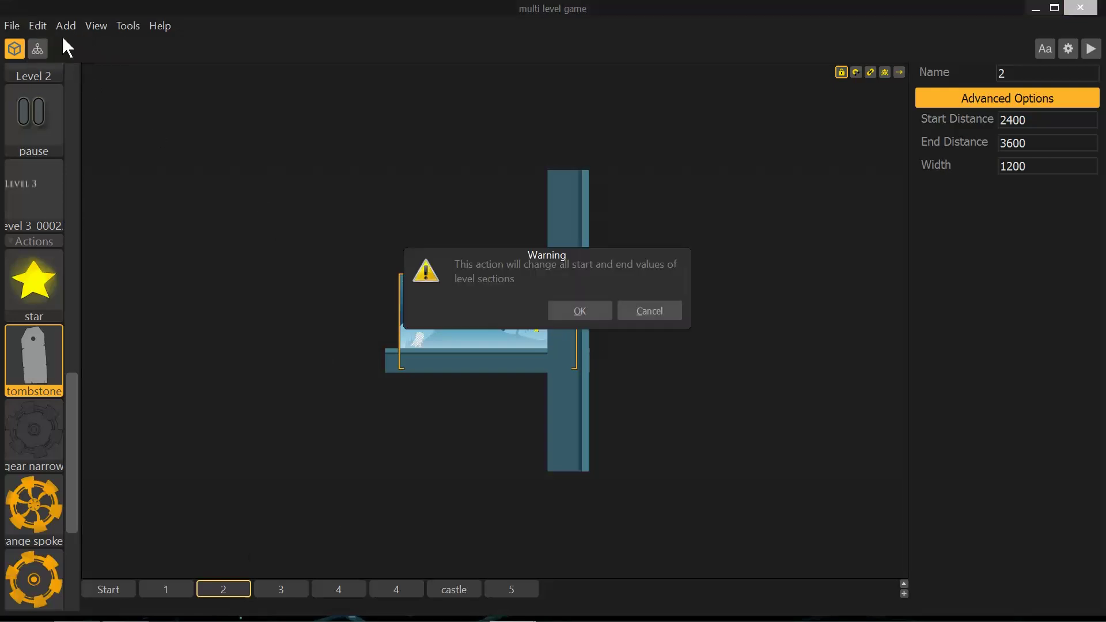
pyautogui.click(581, 310)
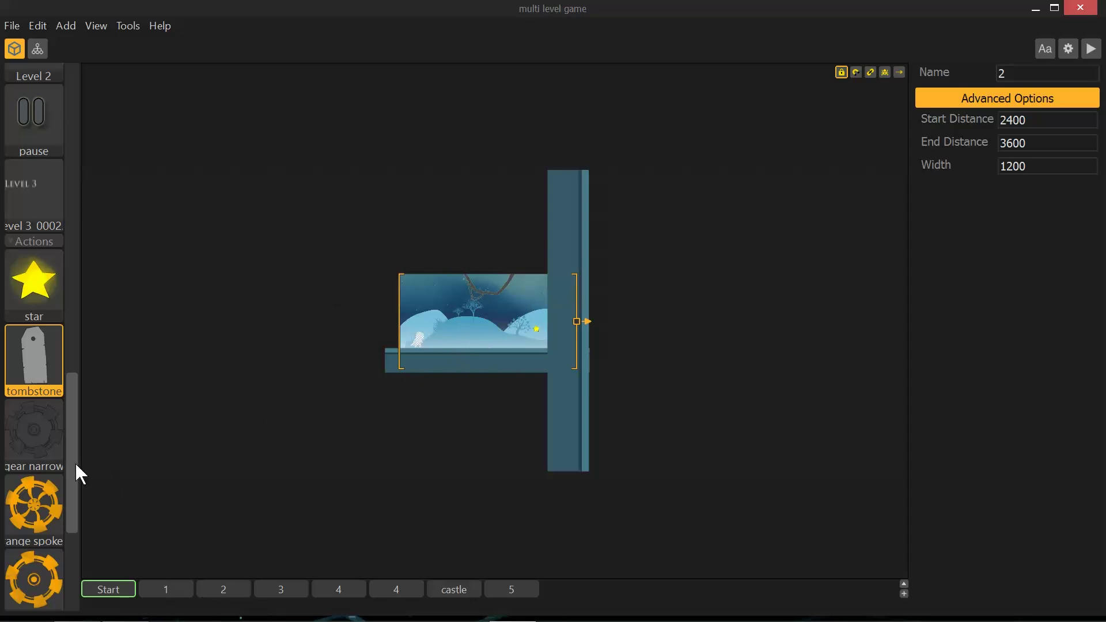
# In the Start section, select the orange spoke gear and its orange spokes curve asset.
pyautogui.moveTo(75, 462); pyautogui.dragTo(71, 520)
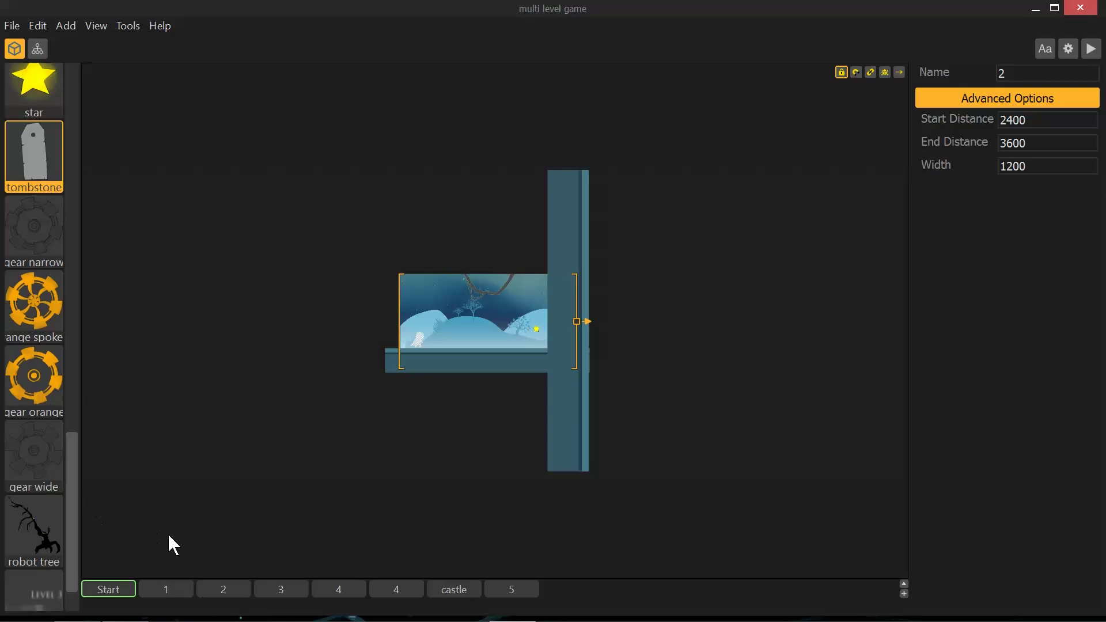
pyautogui.click(167, 590)
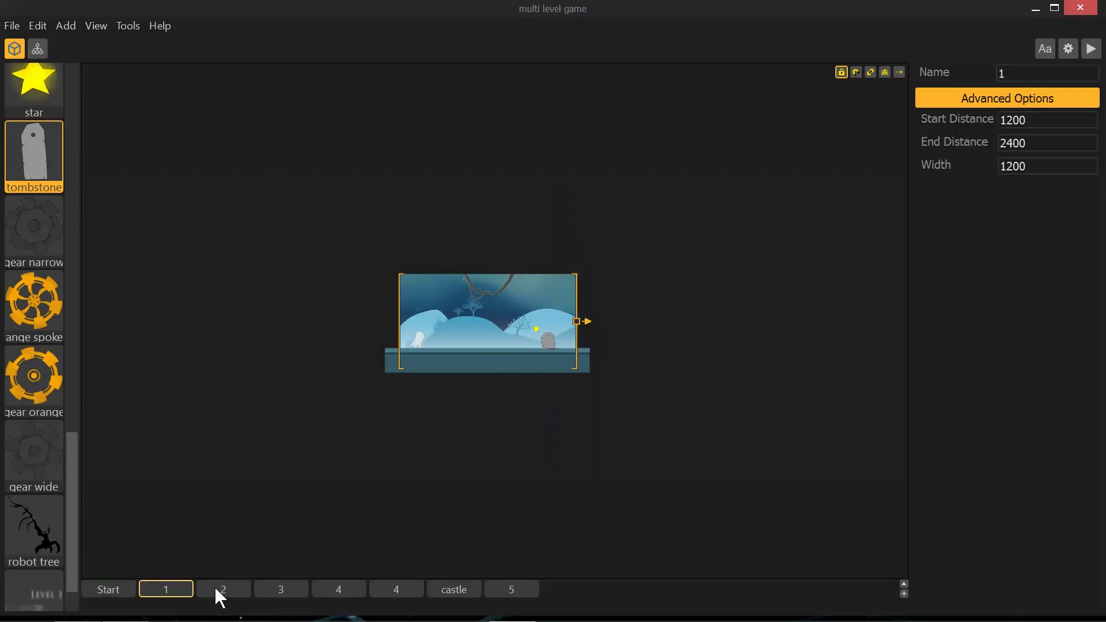
pyautogui.click(219, 590)
pyautogui.click(113, 588)
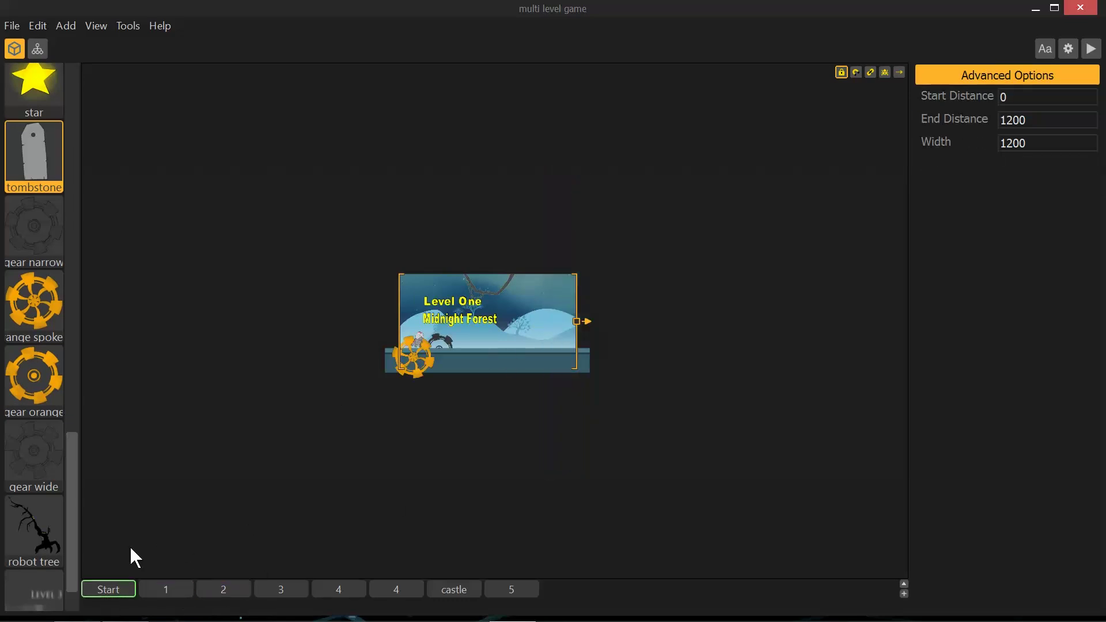
pyautogui.click(421, 344)
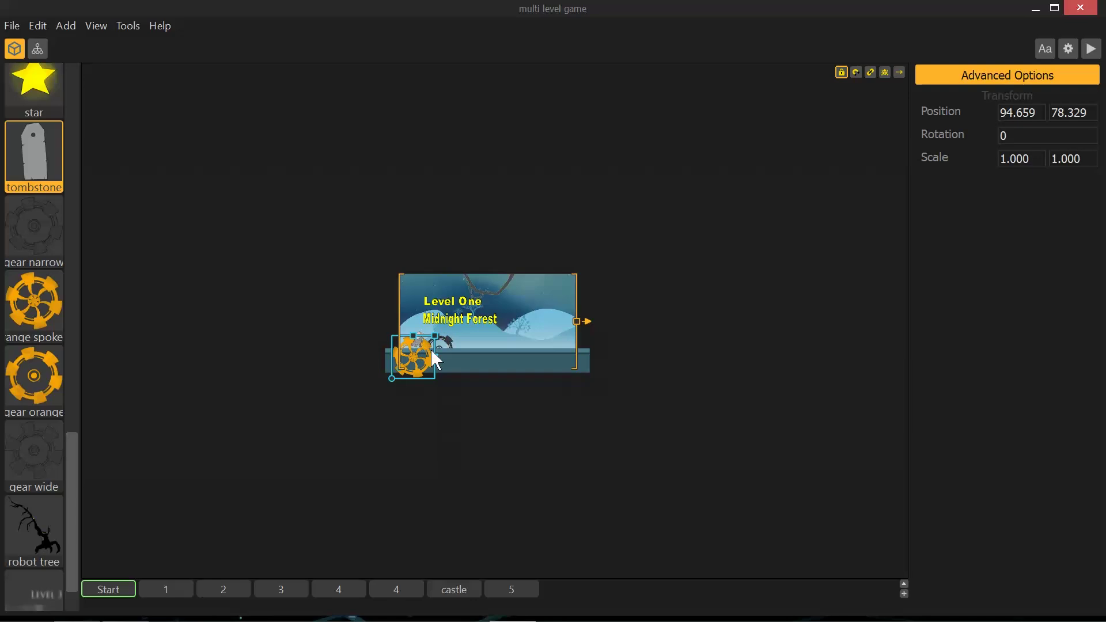
pyautogui.click(26, 378)
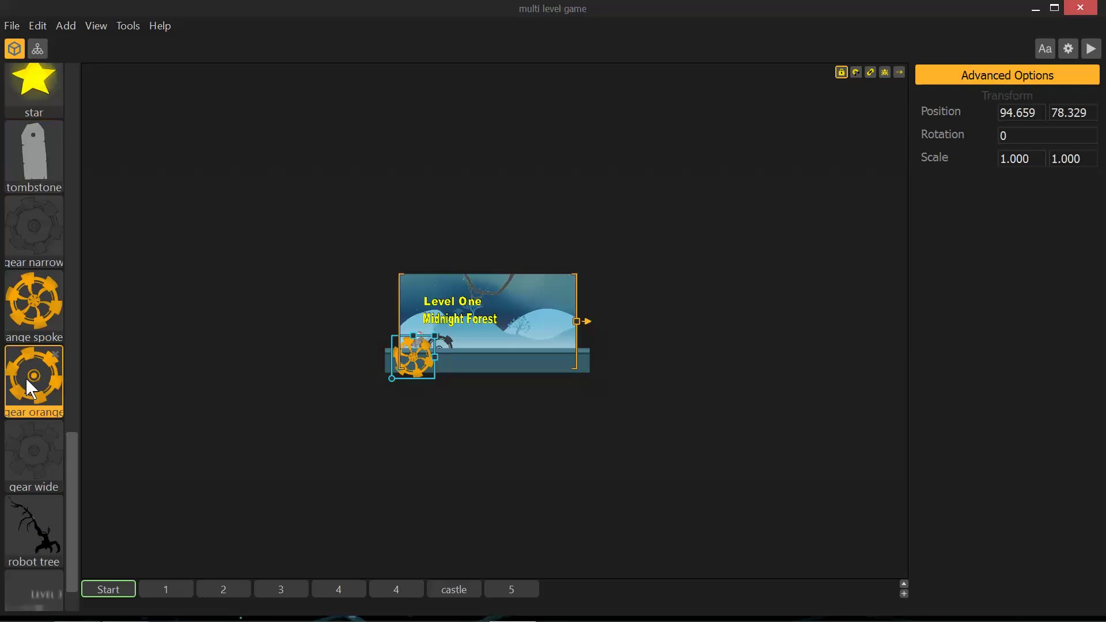
pyautogui.click(40, 308)
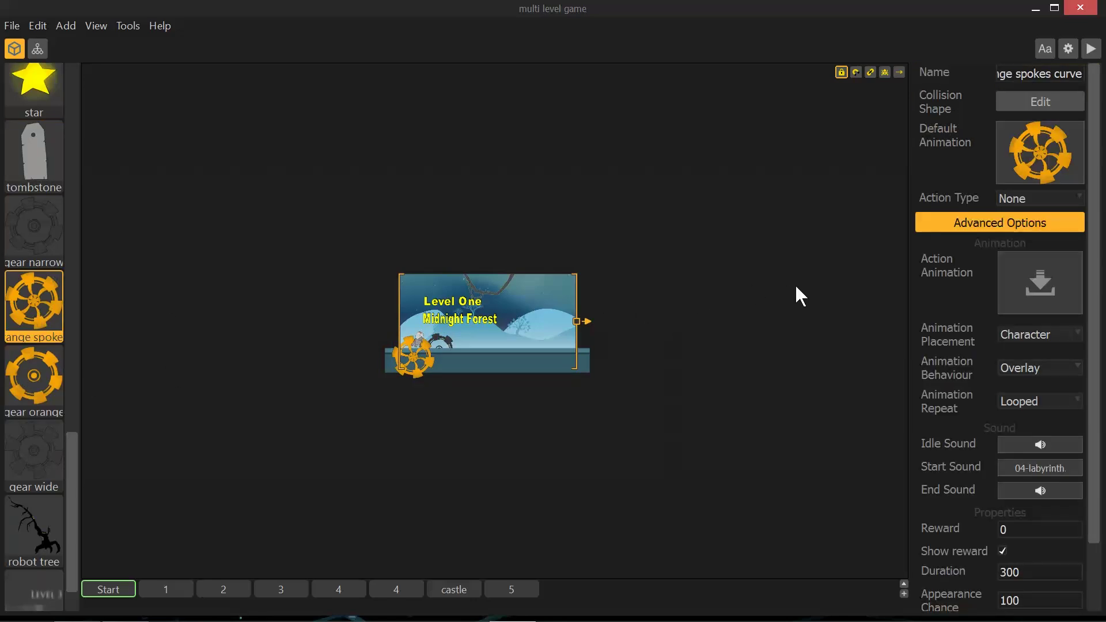
# Set the gear sprite's opacity to 0.5 in the Sprite Editor and close both editors.
pyautogui.moveTo(1095, 250)
pyautogui.mouseDown()
pyautogui.moveTo(1095, 264)
pyautogui.moveTo(1089, 251)
pyautogui.mouseUp()
pyautogui.moveTo(1023, 153)
pyautogui.click(1063, 128)
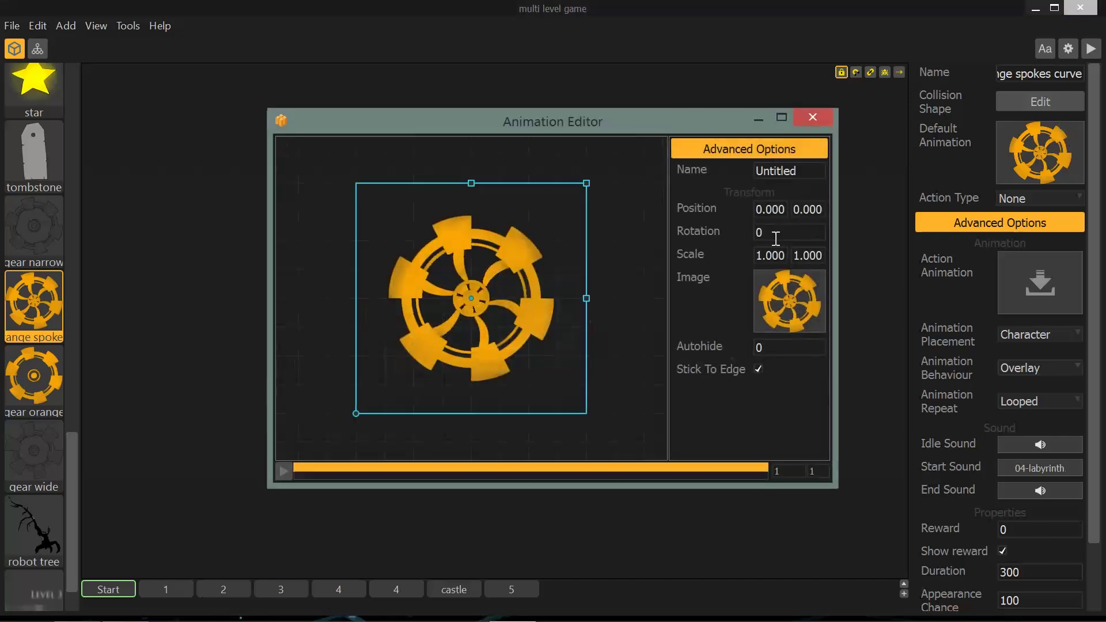
pyautogui.click(806, 277)
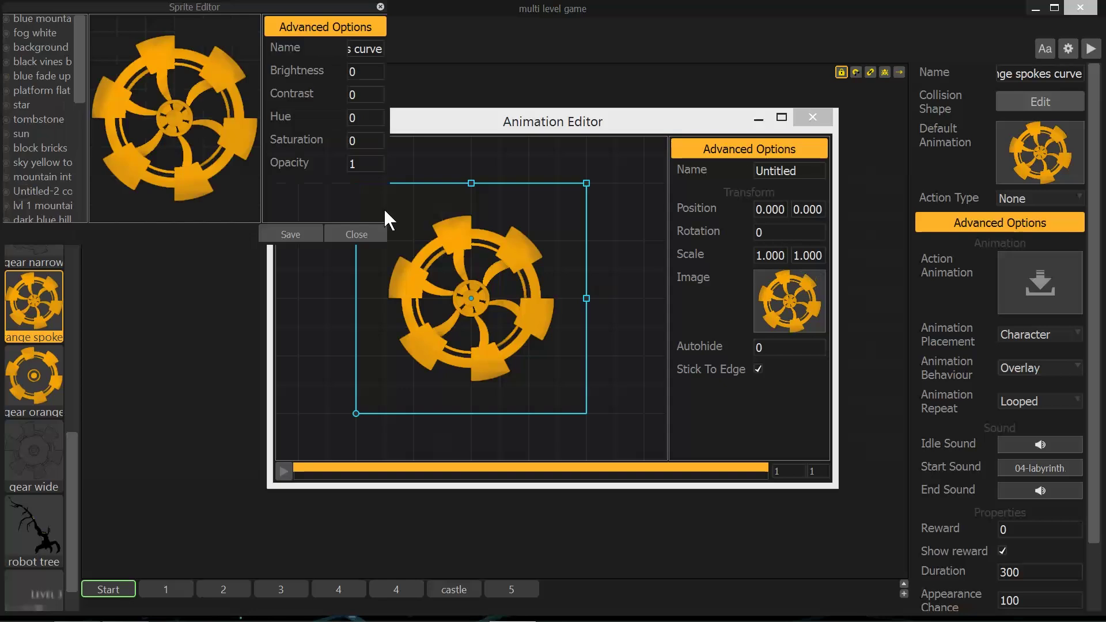
pyautogui.doubleClick(352, 162)
pyautogui.write('.5')
pyautogui.click(302, 234)
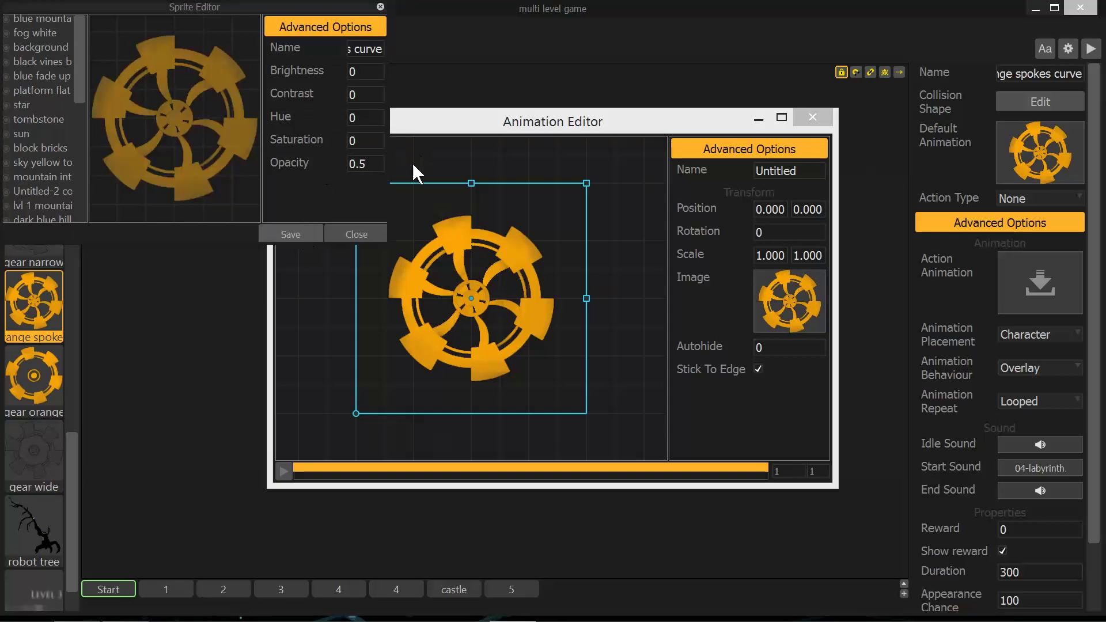
pyautogui.click(285, 233)
pyautogui.click(812, 118)
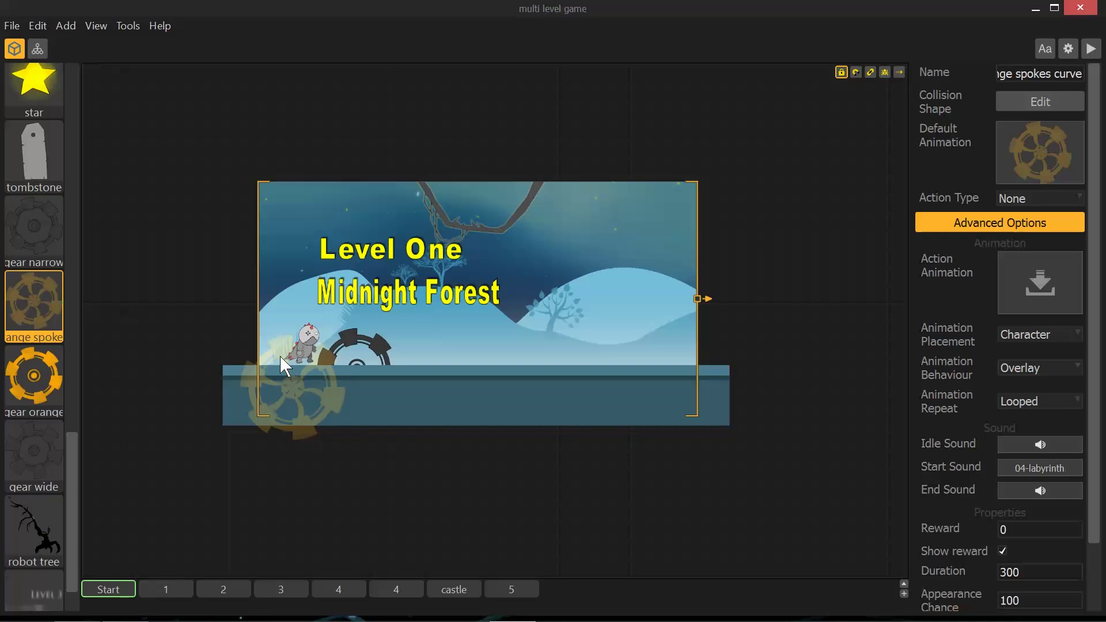
pyautogui.click(299, 423)
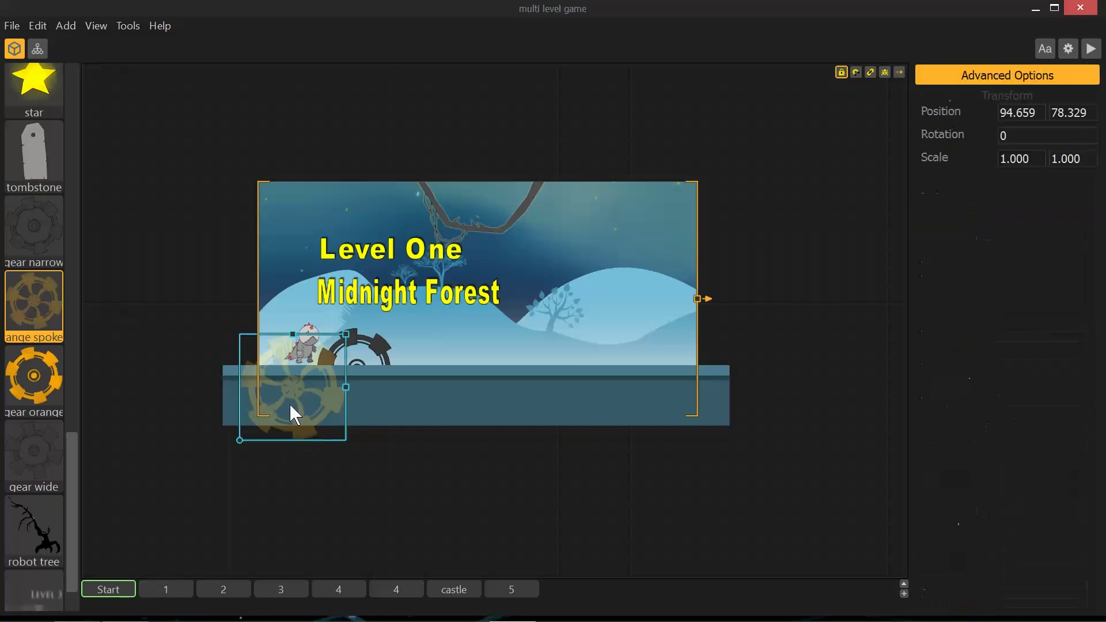
pyautogui.click(50, 310)
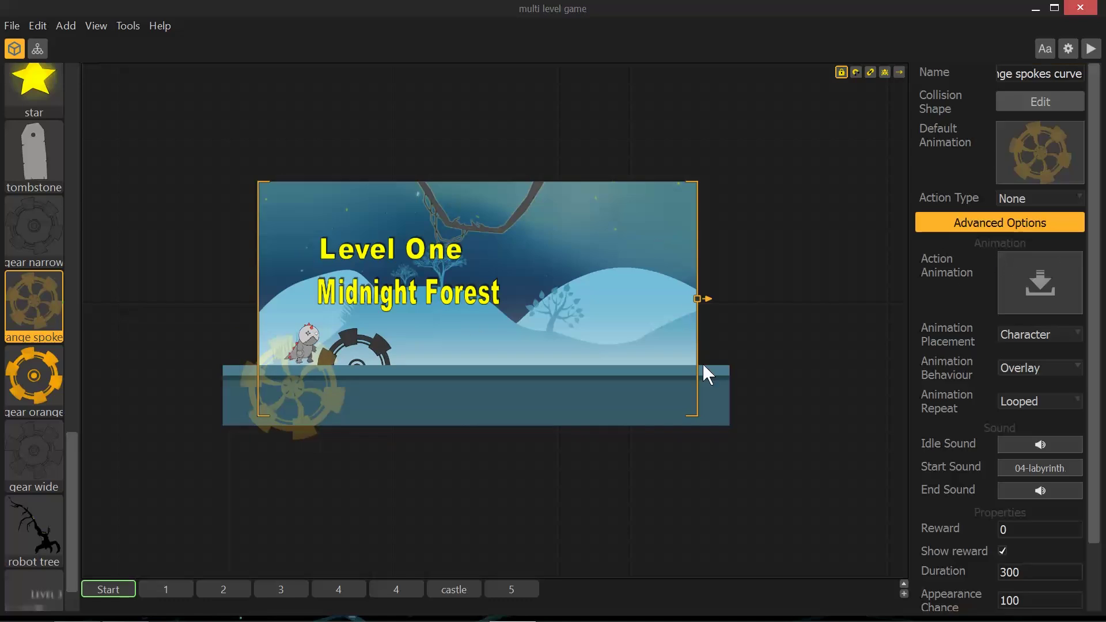
pyautogui.moveTo(1094, 282); pyautogui.dragTo(1097, 321)
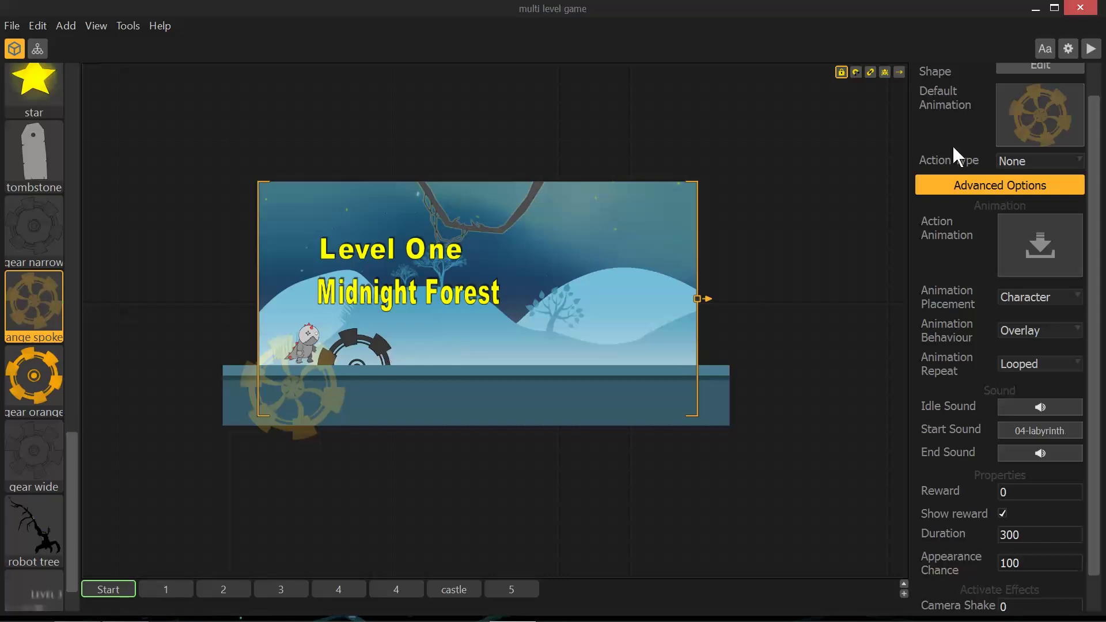
pyautogui.moveTo(1096, 191); pyautogui.dragTo(1097, 272)
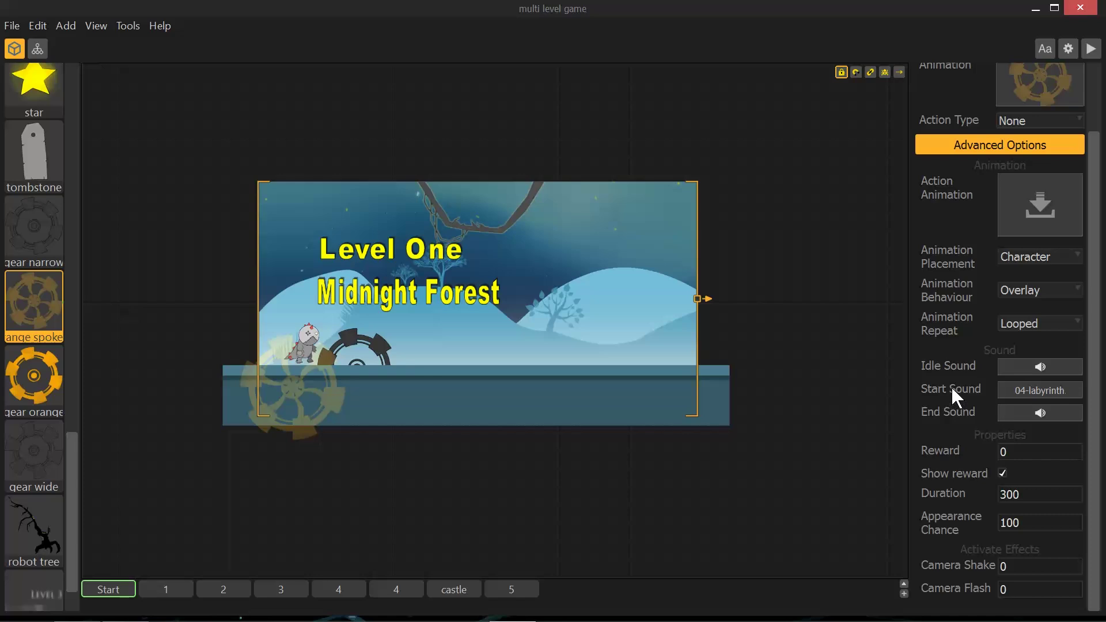
pyautogui.moveTo(1038, 383)
pyautogui.click(1006, 451)
pyautogui.click(1098, 341)
pyautogui.moveTo(1093, 429); pyautogui.dragTo(1089, 284)
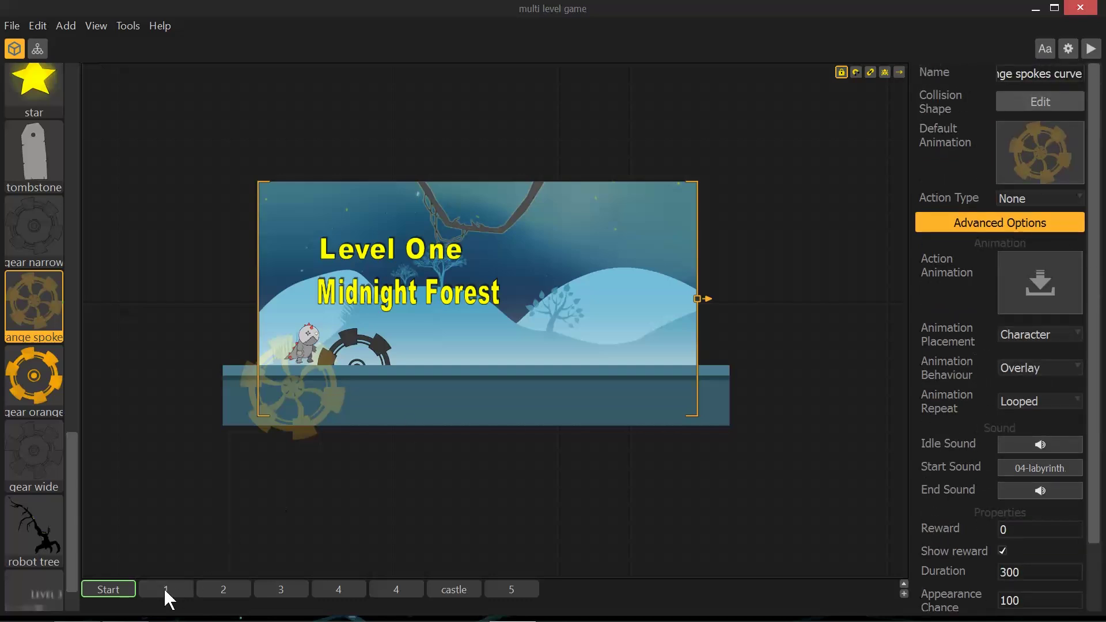
# Browse sections 1–3 and preview the gear orange asset's start sound.
pyautogui.click(165, 590)
pyautogui.click(226, 588)
pyautogui.click(287, 592)
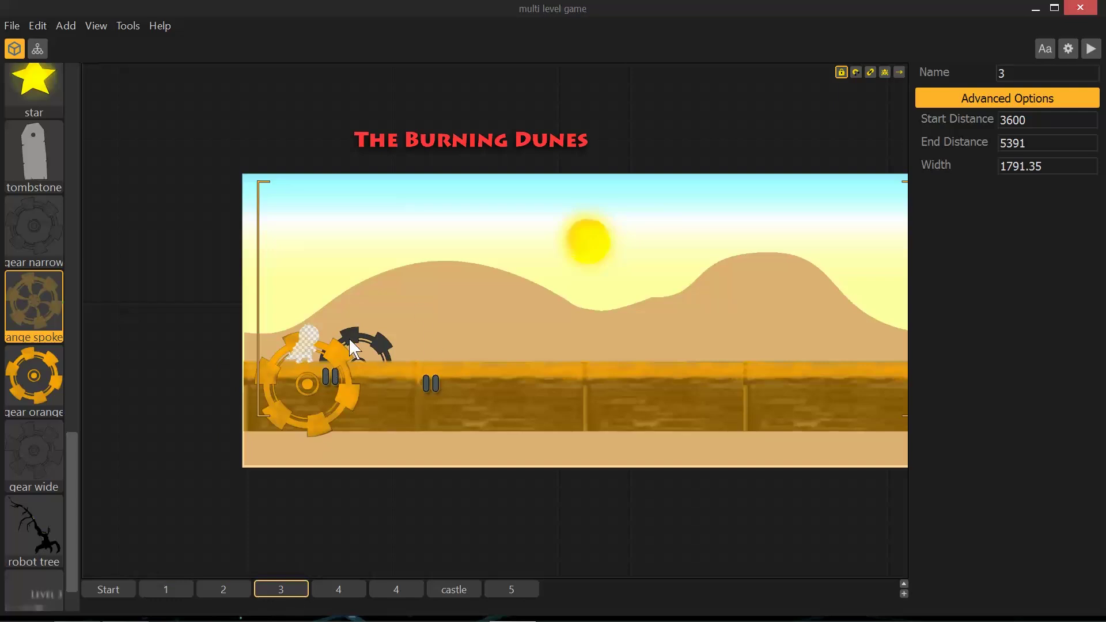
pyautogui.click(30, 374)
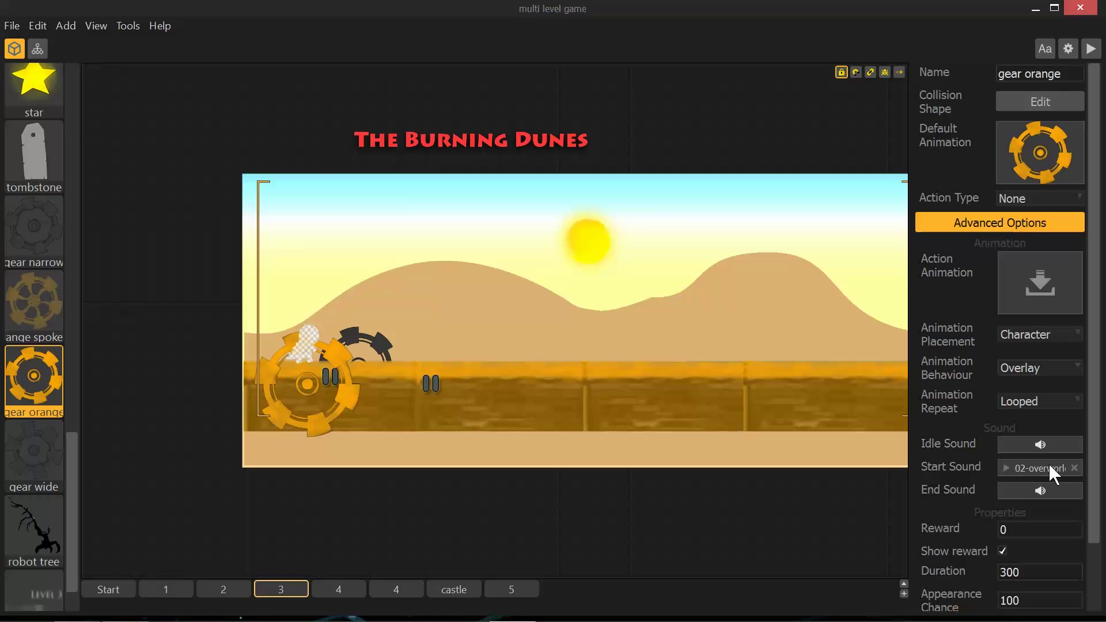
pyautogui.click(1008, 468)
pyautogui.click(1014, 530)
# Stack the castle section's two gears together at the left and review gear wide's settings.
pyautogui.click(458, 586)
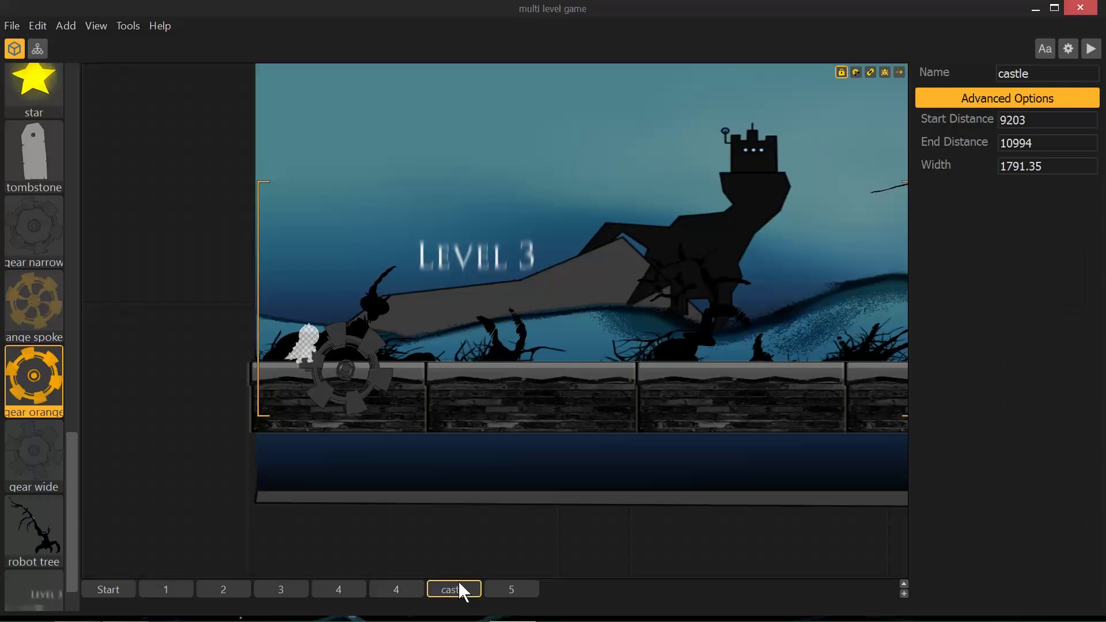
pyautogui.click(366, 358)
pyautogui.moveTo(370, 347); pyautogui.dragTo(443, 344)
pyautogui.click(337, 345)
pyautogui.click(444, 341)
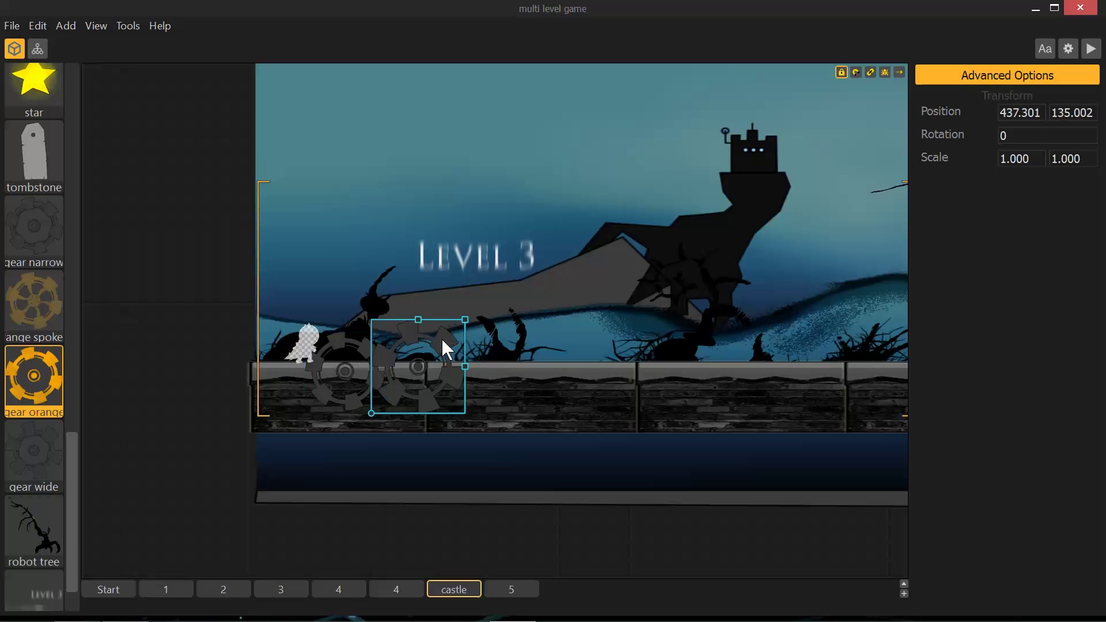
pyautogui.moveTo(431, 344); pyautogui.dragTo(367, 348)
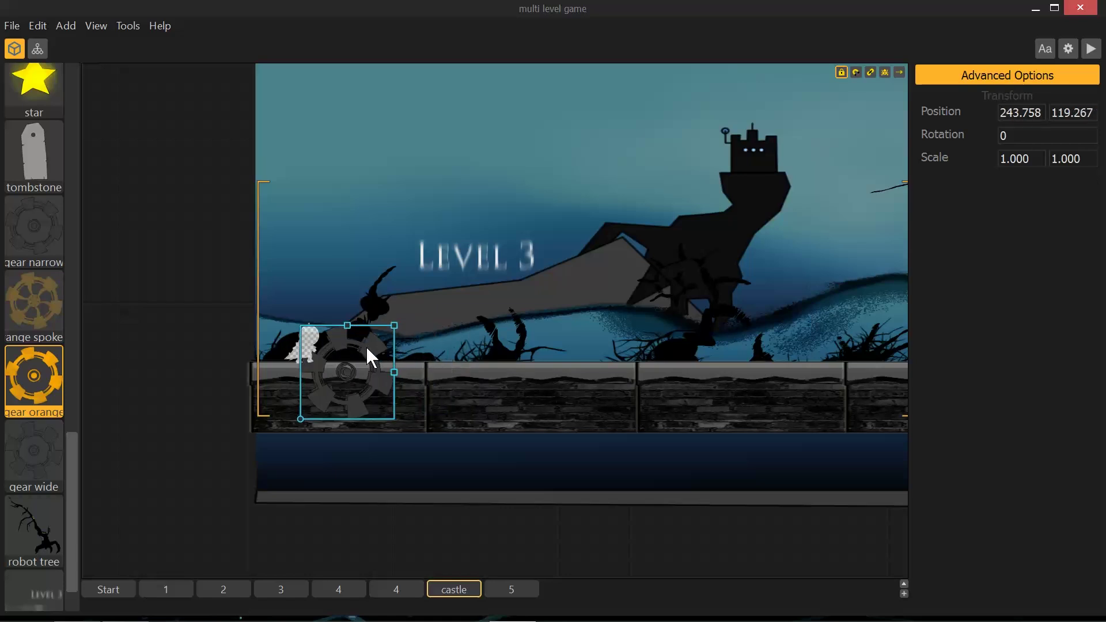
pyautogui.click(33, 458)
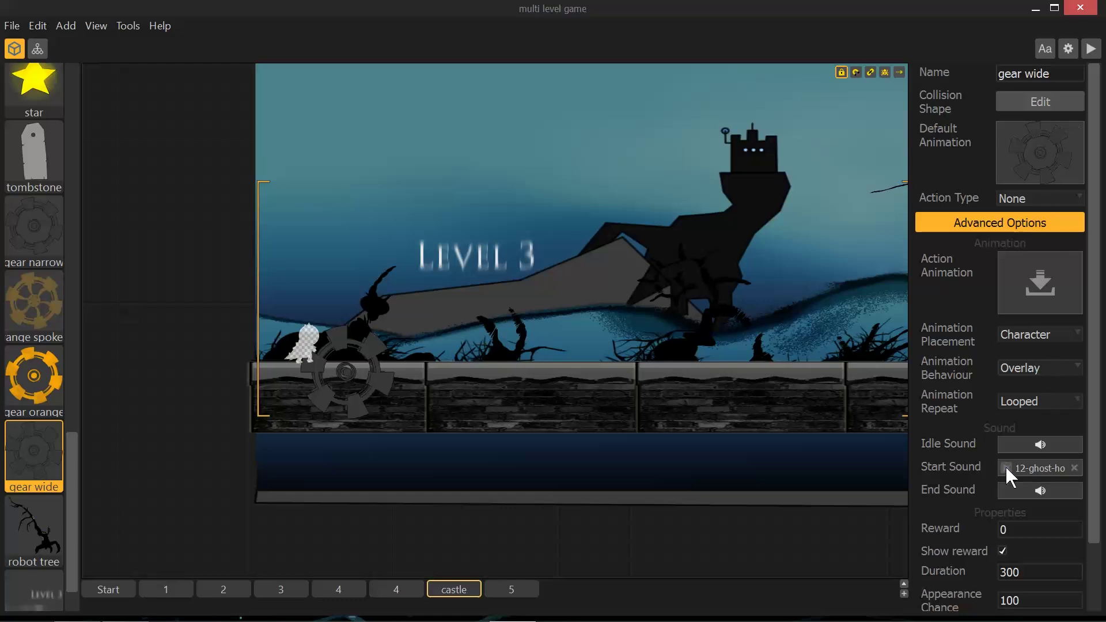
pyautogui.press('Tab')
# On level 5, select the end tree to view the robot tree's End Game action and 100 reward.
pyautogui.click(508, 590)
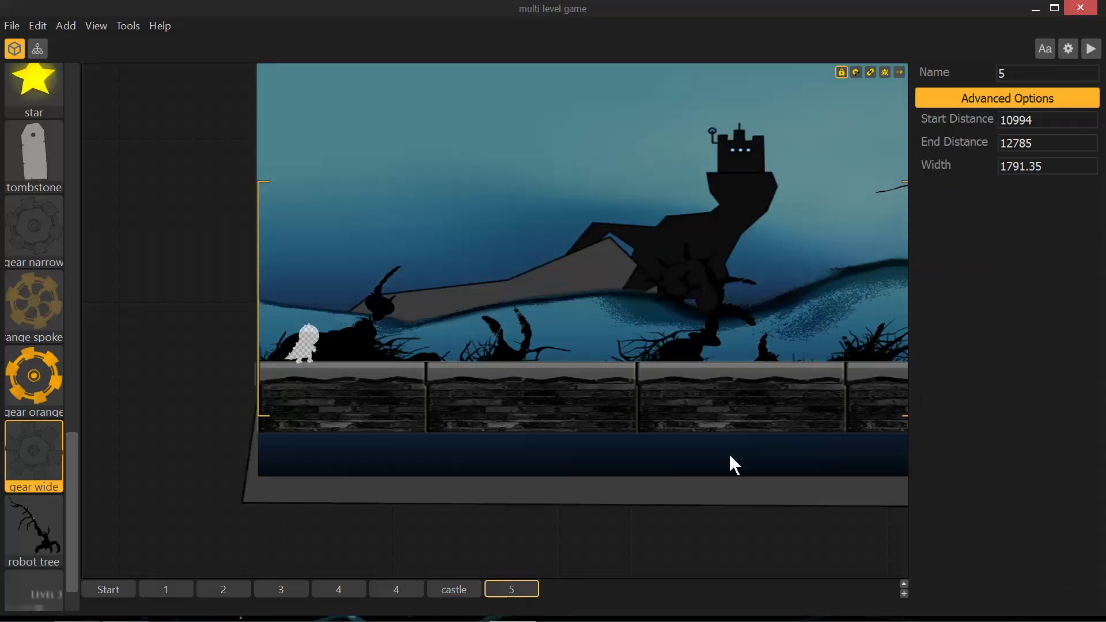
pyautogui.scroll(-3, 604, 385)
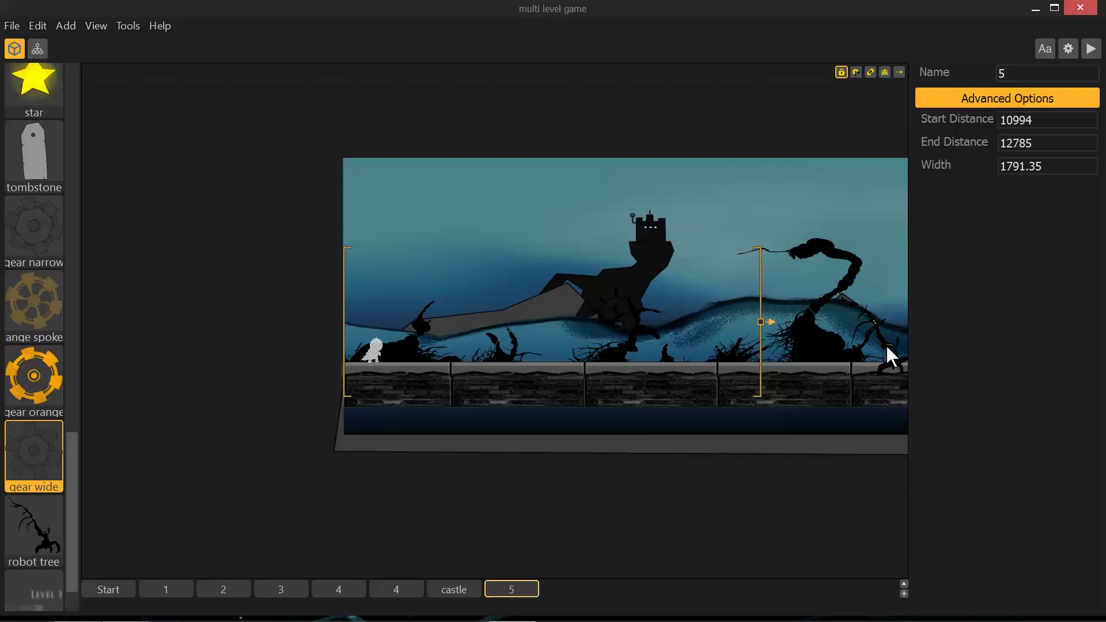
pyautogui.click(890, 355)
pyautogui.click(29, 534)
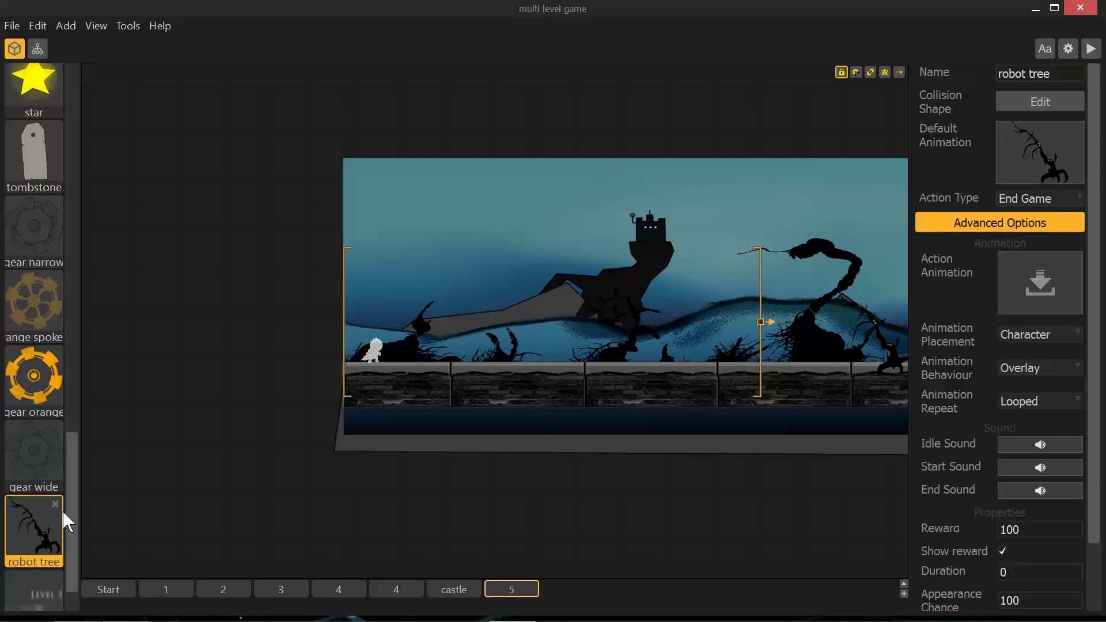
pyautogui.moveTo(1057, 176)
pyautogui.moveTo(49, 532)
# Open the End Screen and inspect its background, Replay button and You Win! title font.
pyautogui.click(40, 46)
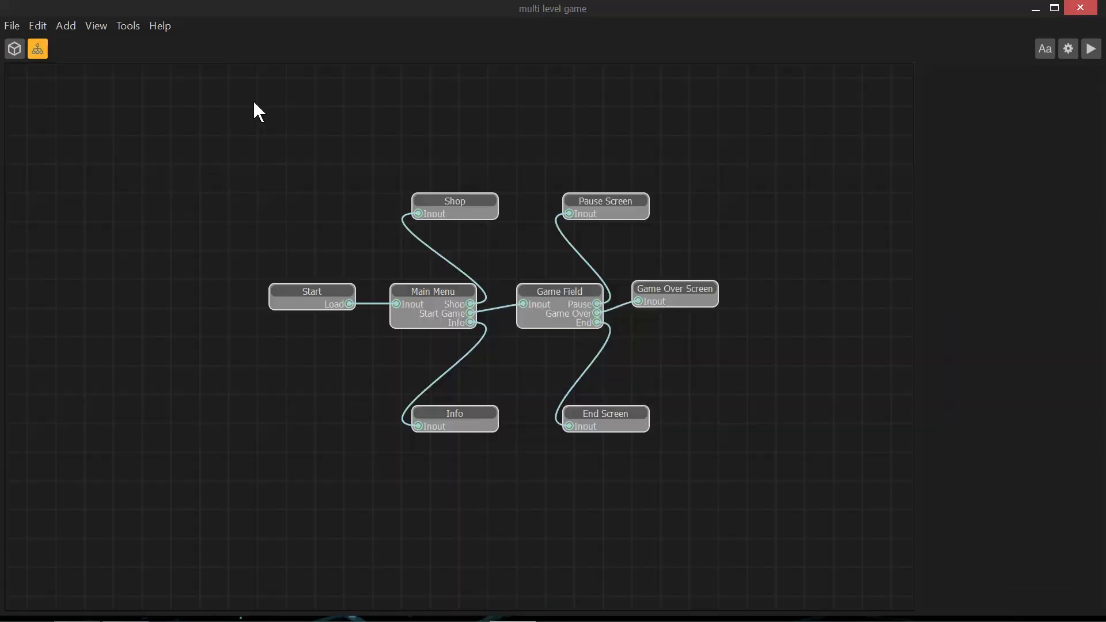
pyautogui.doubleClick(606, 414)
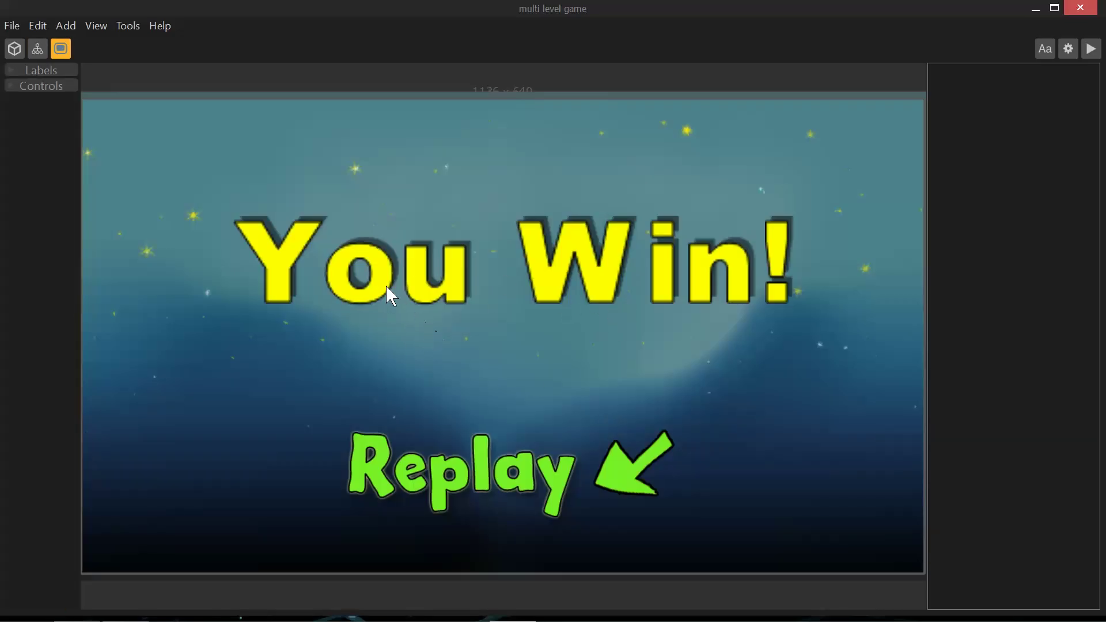
pyautogui.click(127, 307)
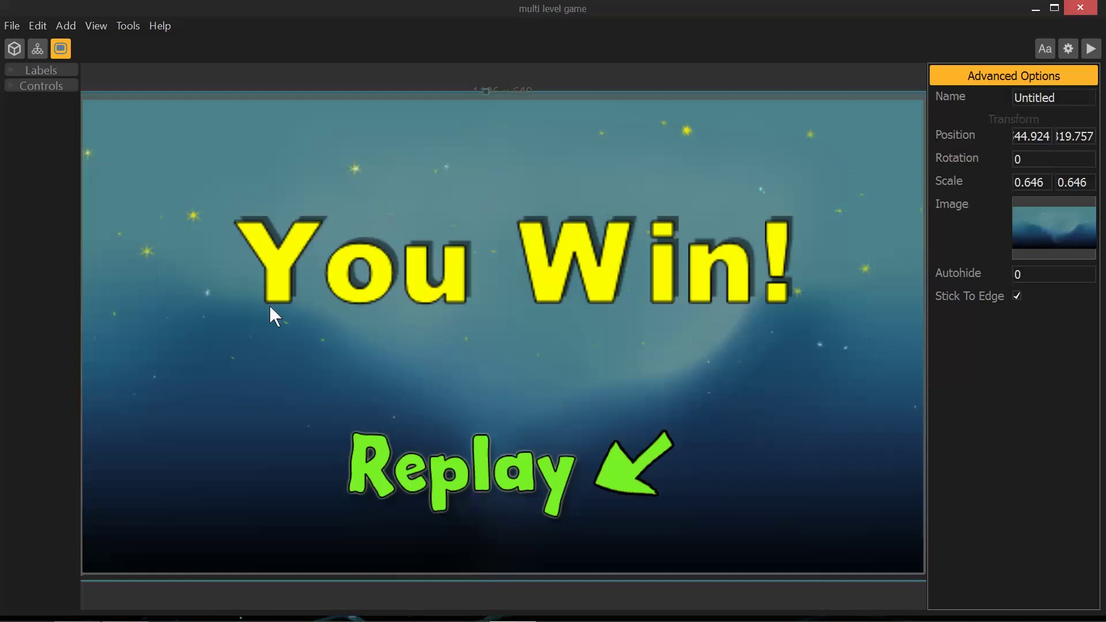
pyautogui.click(484, 493)
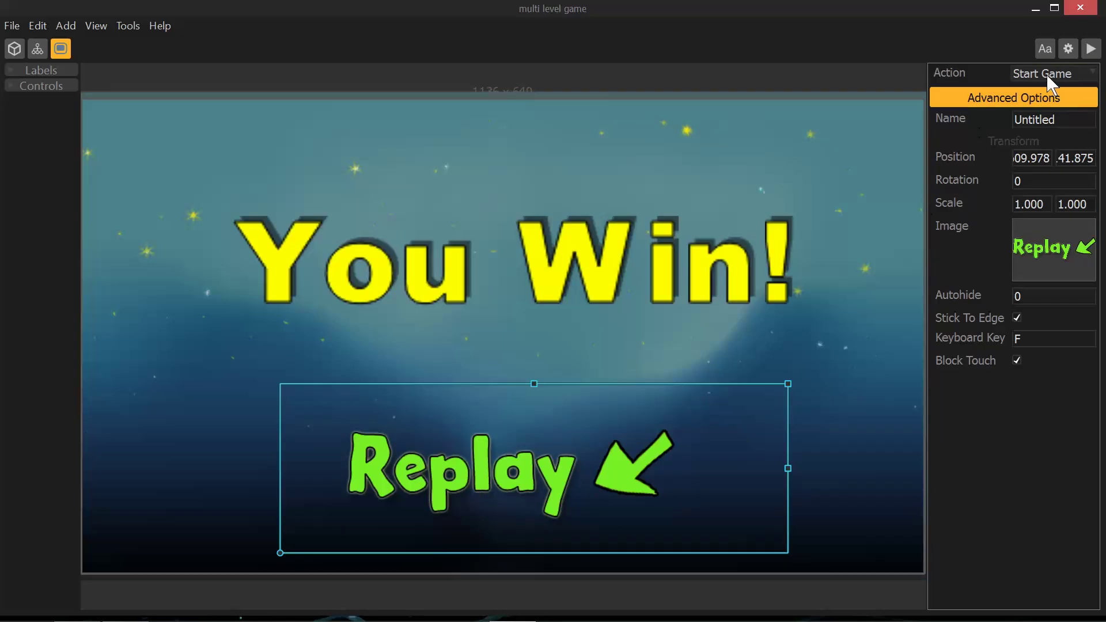
pyautogui.click(596, 256)
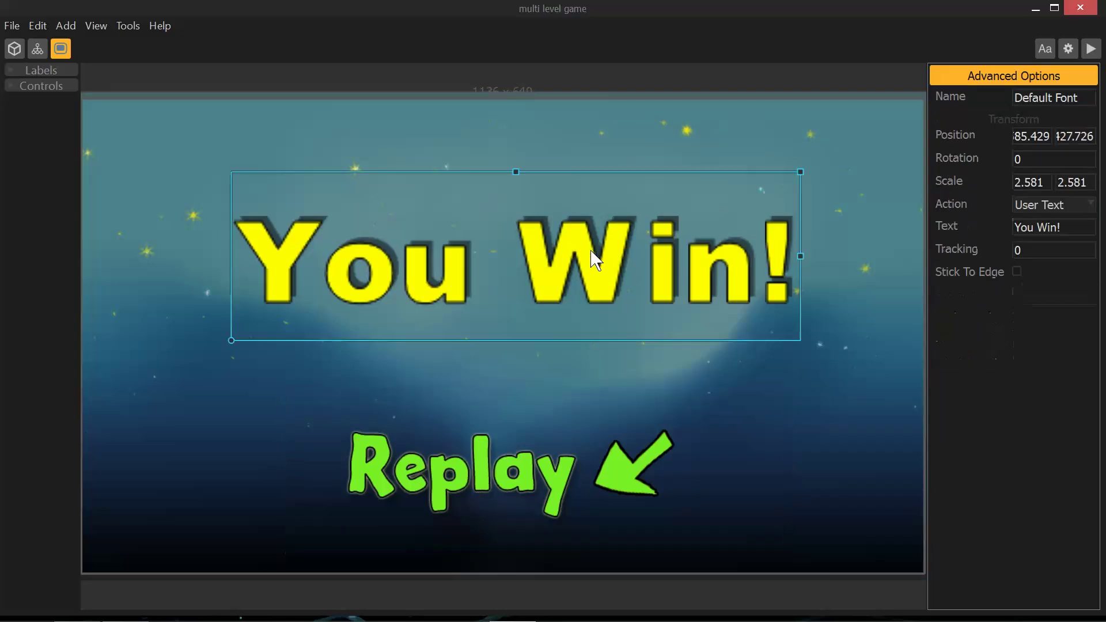
pyautogui.click(36, 71)
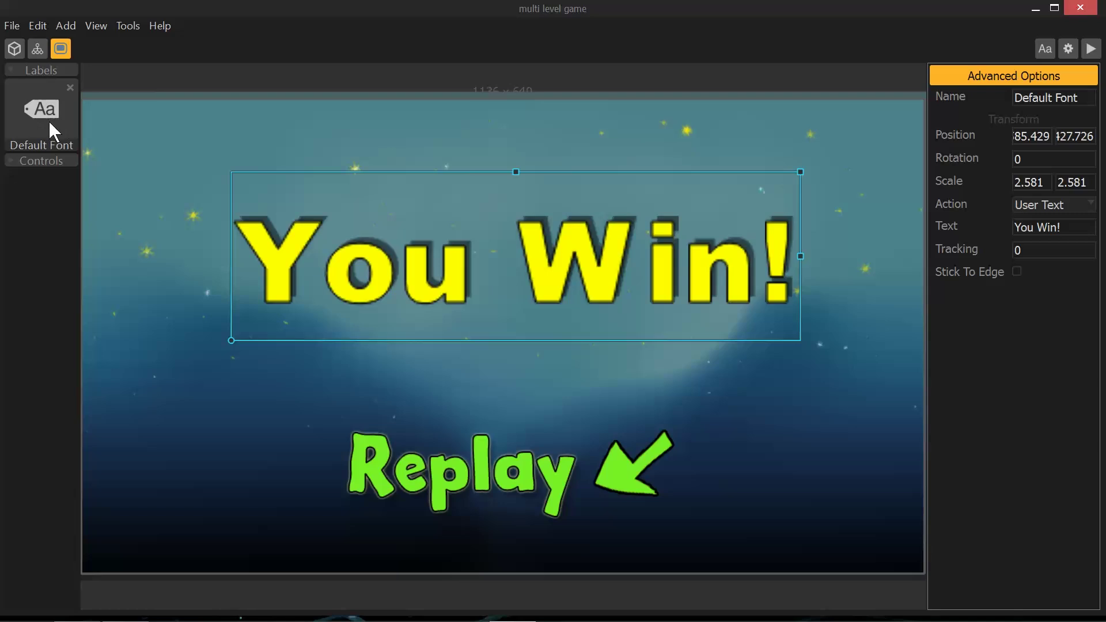
# Review the End Screen's settings in the screen graph, then return to the level editor.
pyautogui.click(37, 49)
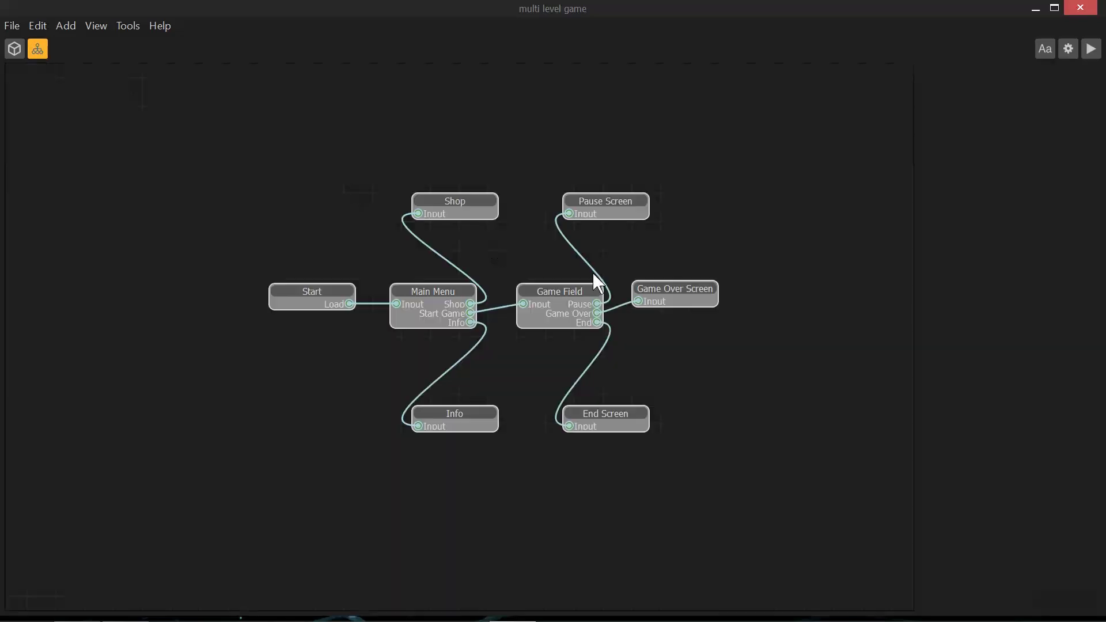
pyautogui.click(608, 417)
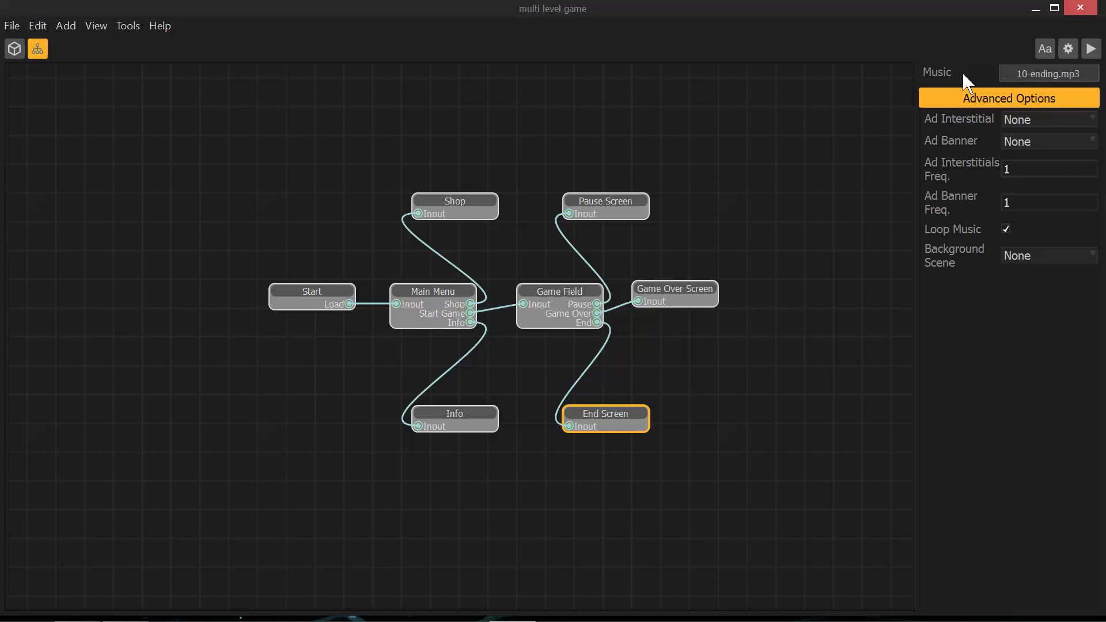
pyautogui.click(16, 48)
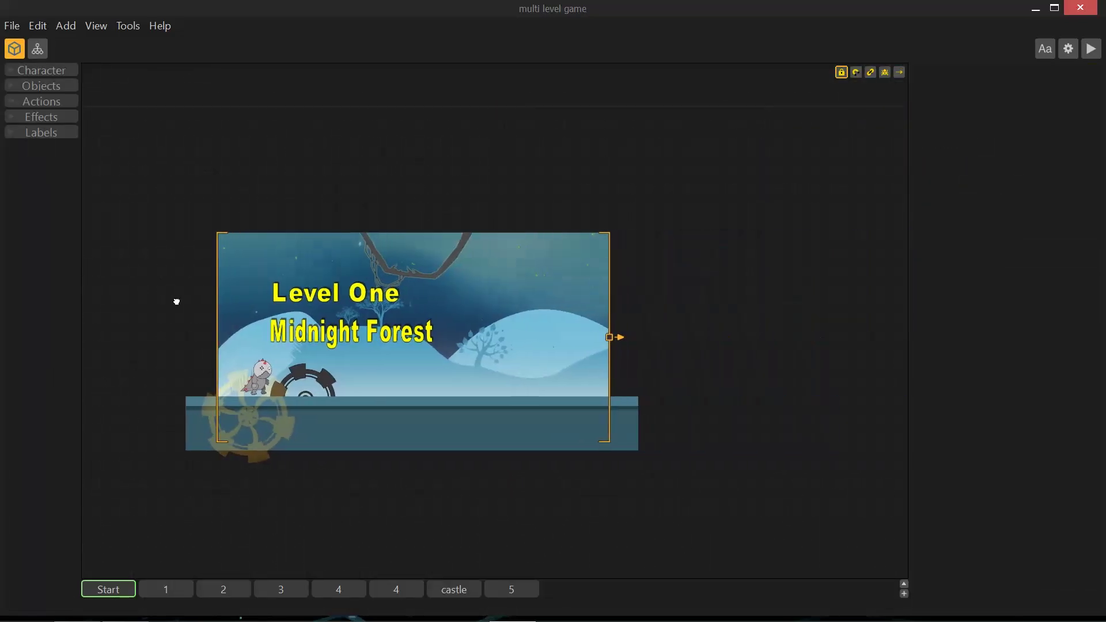
# Select the Level One title on the Start level and open the Font Builder for its Default Font.
pyautogui.click(510, 589)
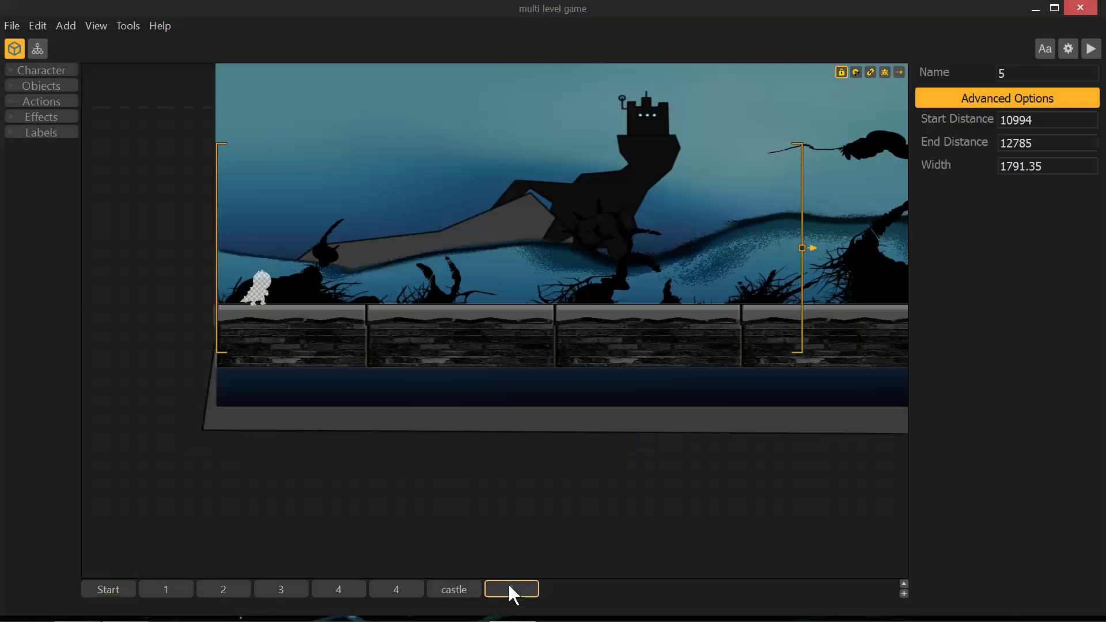
pyautogui.click(455, 592)
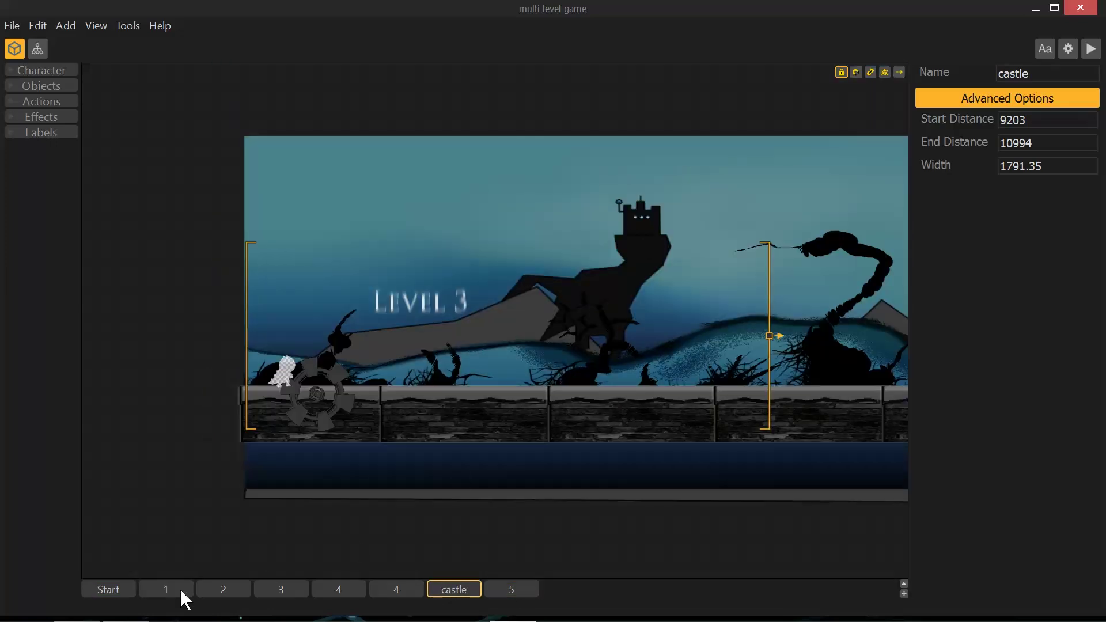
pyautogui.click(427, 303)
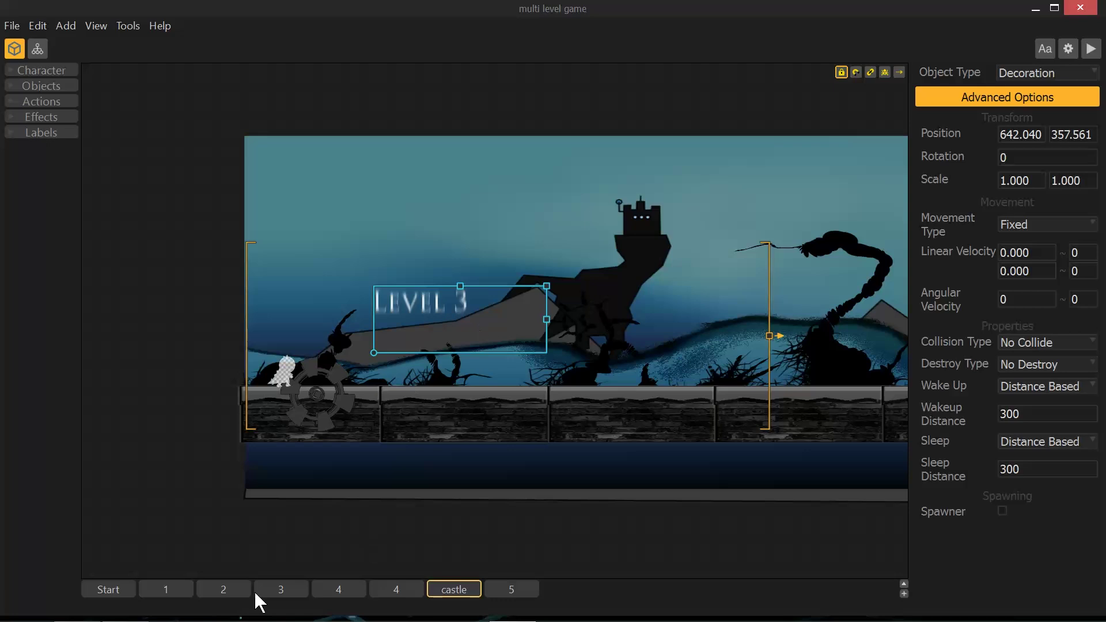
pyautogui.click(166, 594)
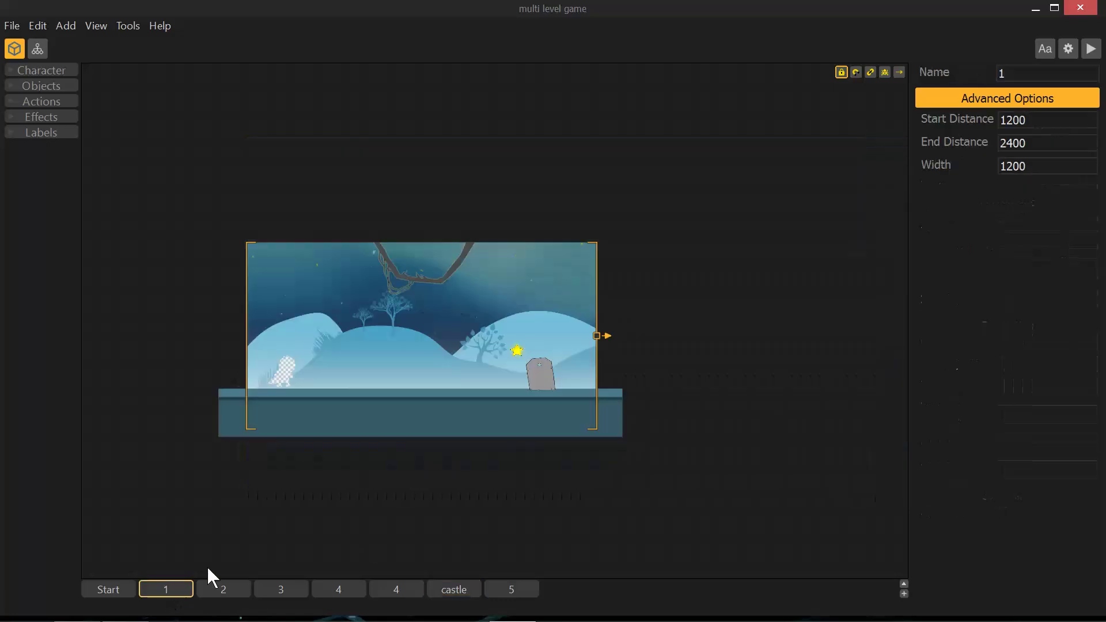
pyautogui.click(110, 591)
pyautogui.click(28, 131)
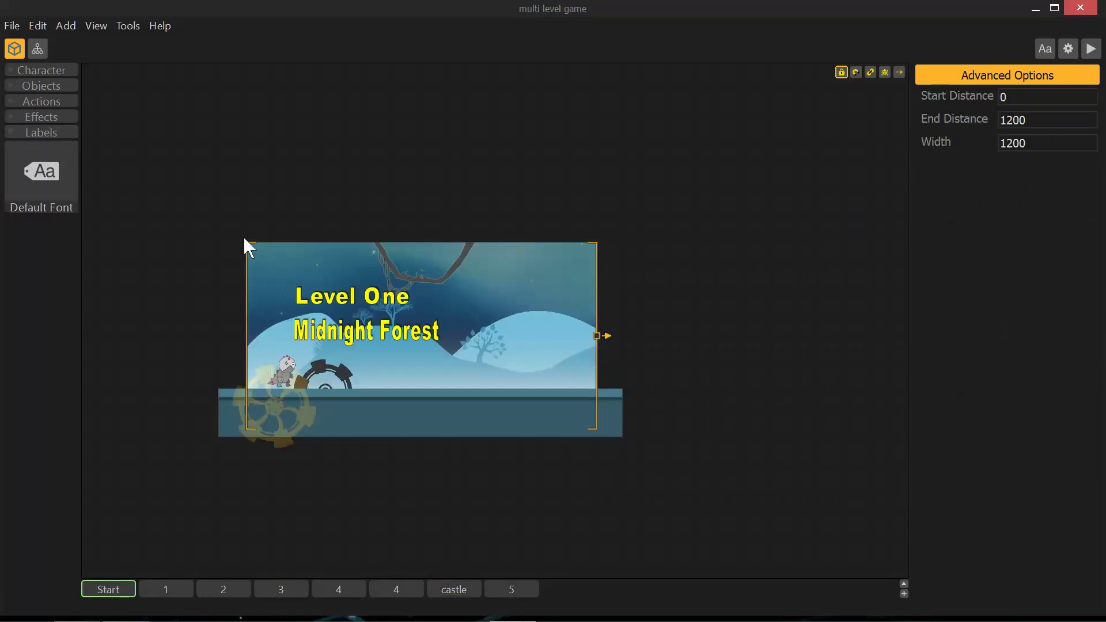
pyautogui.click(330, 295)
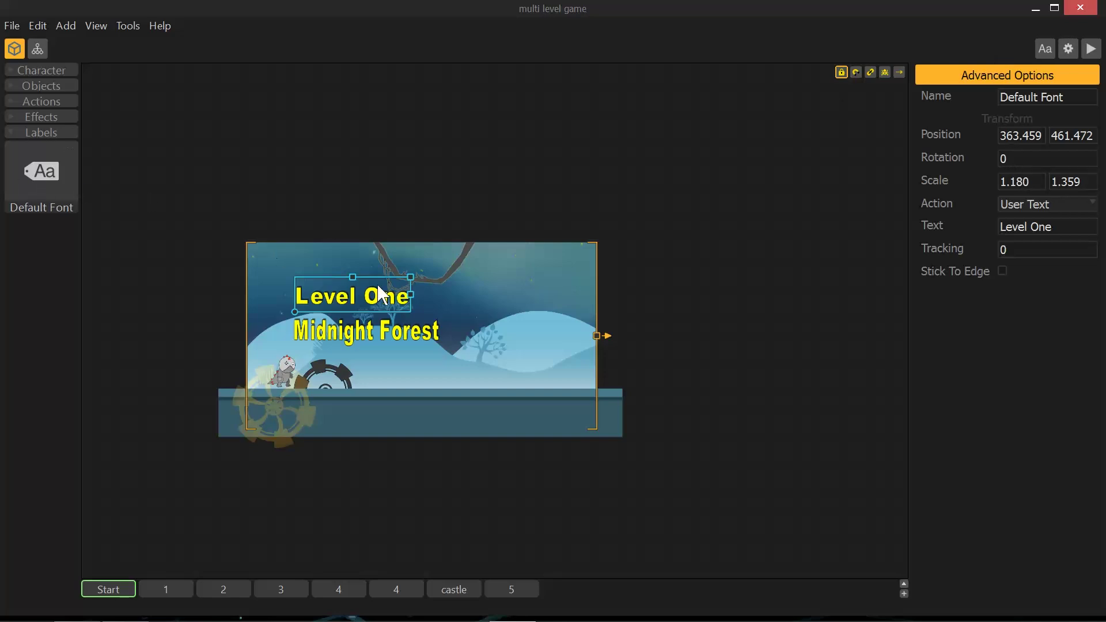
pyautogui.click(1045, 49)
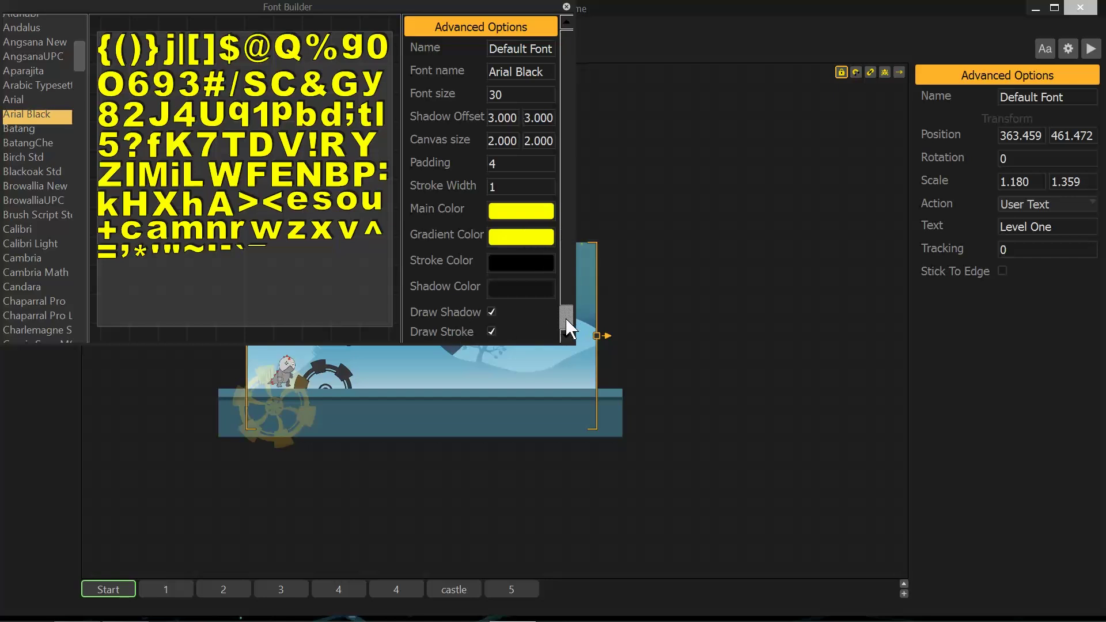
# Try a Default Font size of 60, revert it to 30, and close the Font Builder.
pyautogui.click(567, 334)
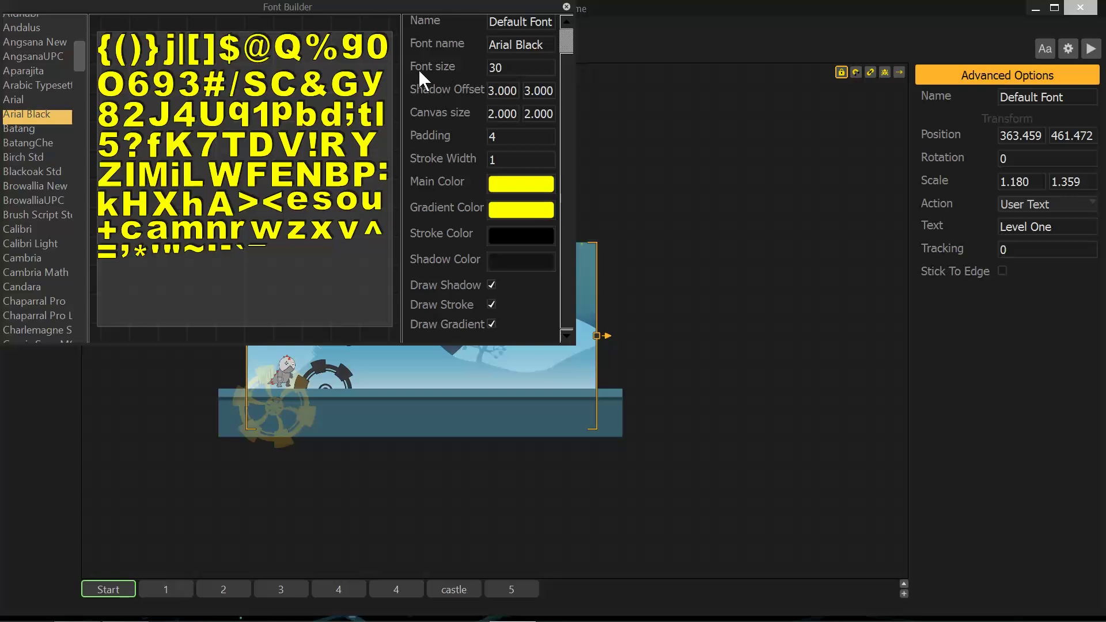
pyautogui.doubleClick(494, 68)
pyautogui.write('60')
pyautogui.press('Return')
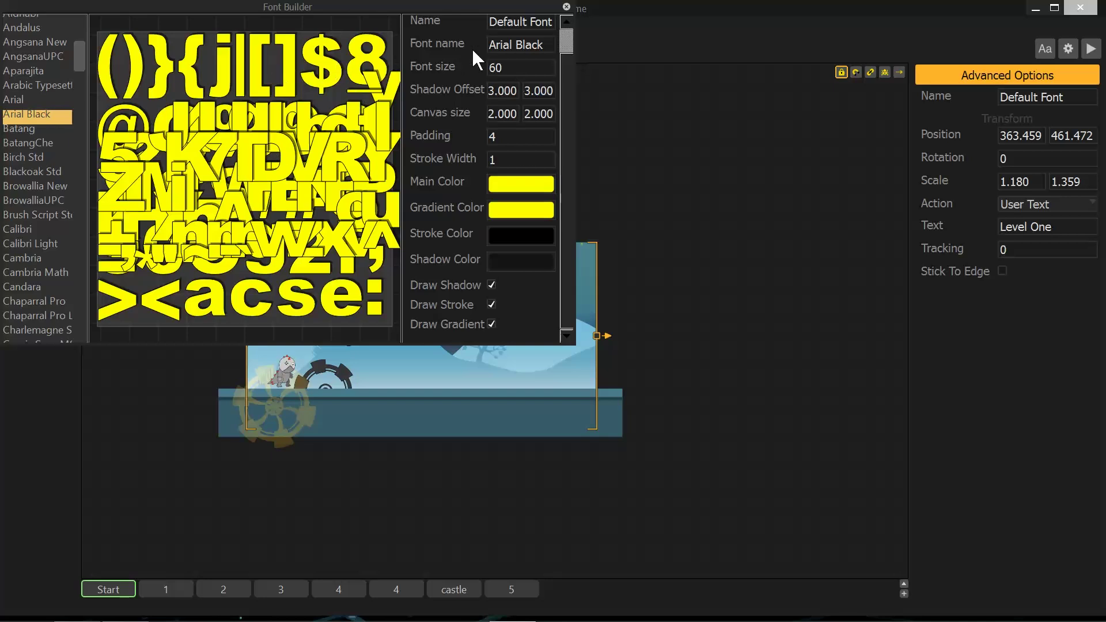
pyautogui.doubleClick(496, 67)
pyautogui.write('30')
pyautogui.click(567, 6)
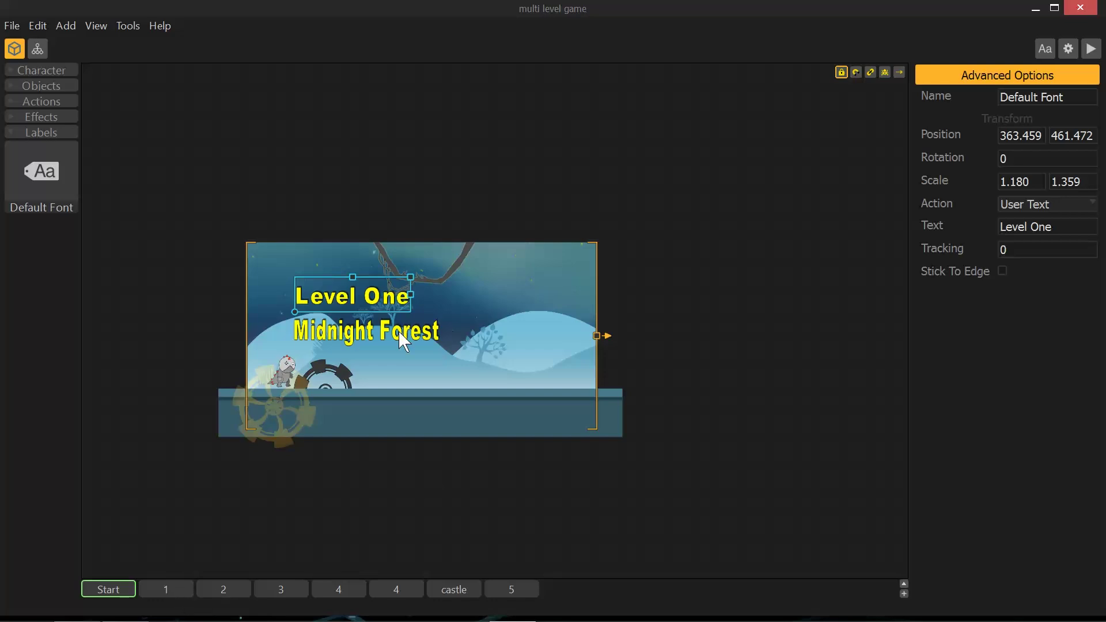
# In section 3, select the capsule beside the gear and make its second linear velocity -30.
pyautogui.click(167, 590)
pyautogui.click(223, 590)
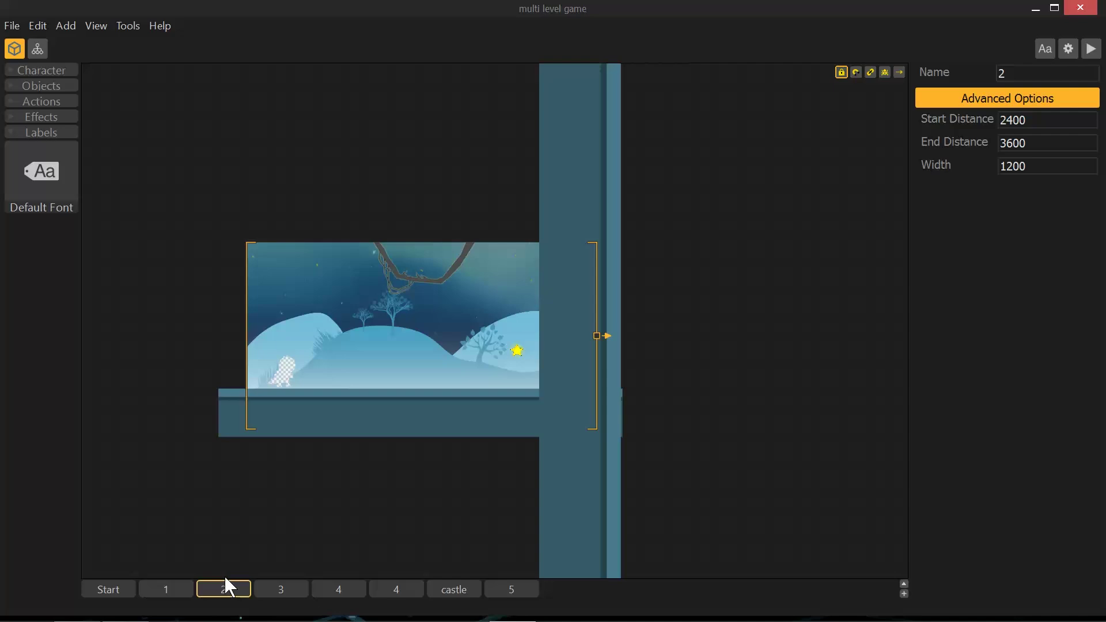
pyautogui.click(282, 591)
pyautogui.click(418, 208)
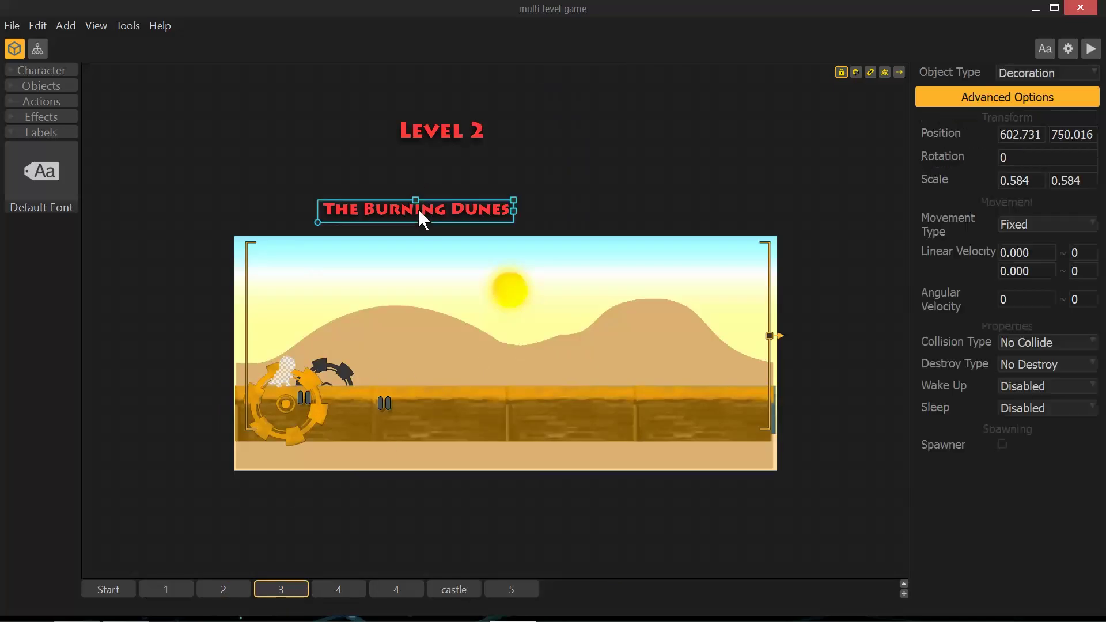
pyautogui.click(384, 406)
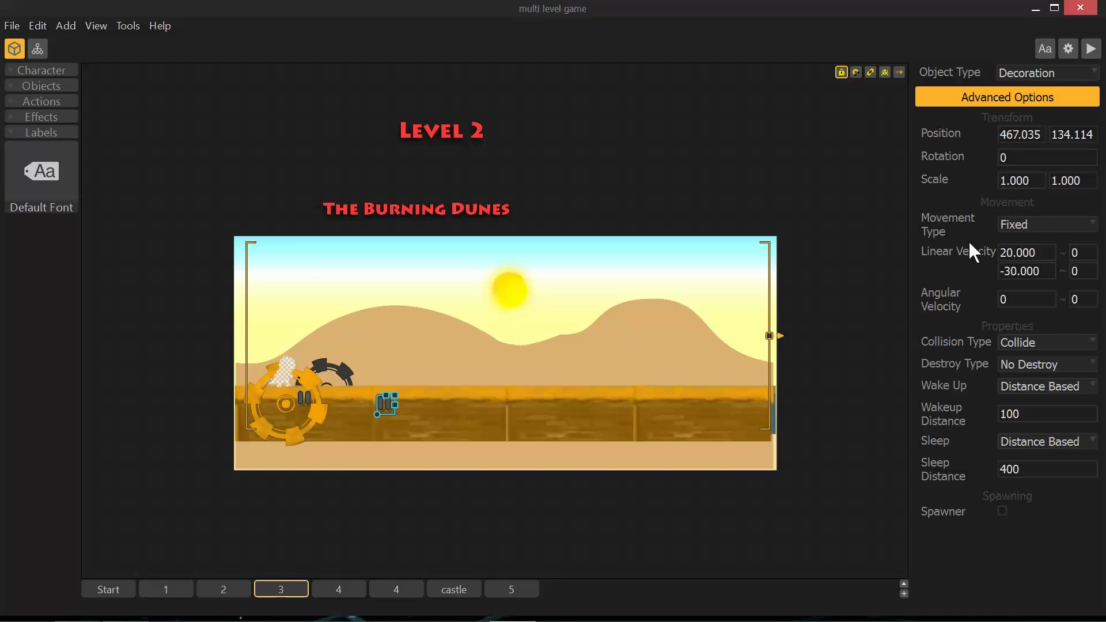
pyautogui.click(1001, 272)
pyautogui.write('-')
# With Connection Mode on, link the gear switch to the Level 2 title and put the gear back in place.
pyautogui.click(870, 72)
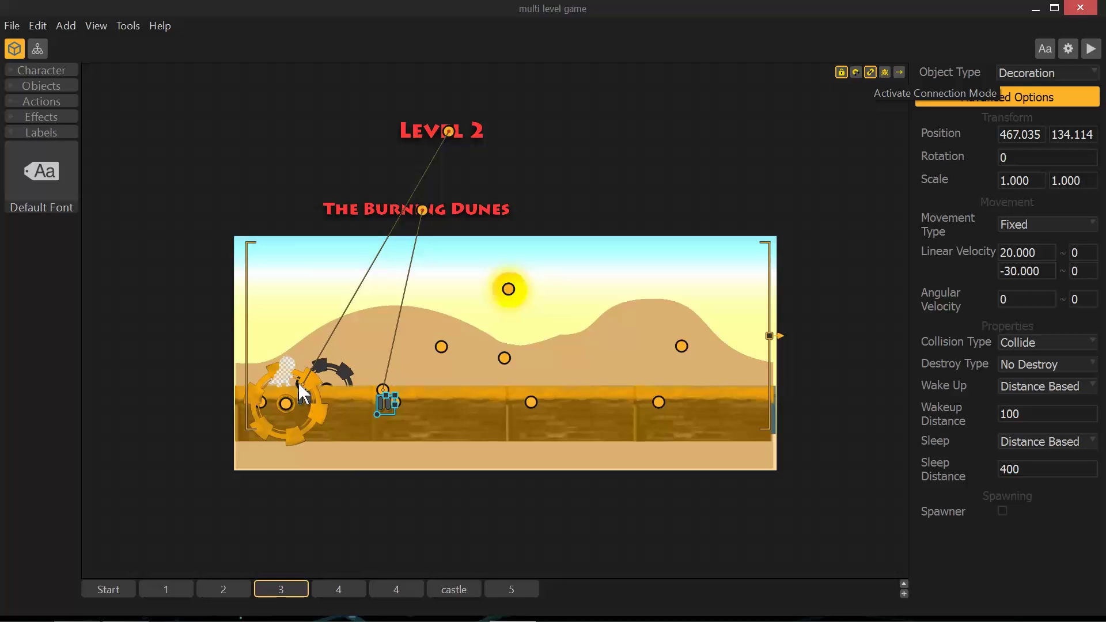
pyautogui.moveTo(299, 381); pyautogui.dragTo(350, 317)
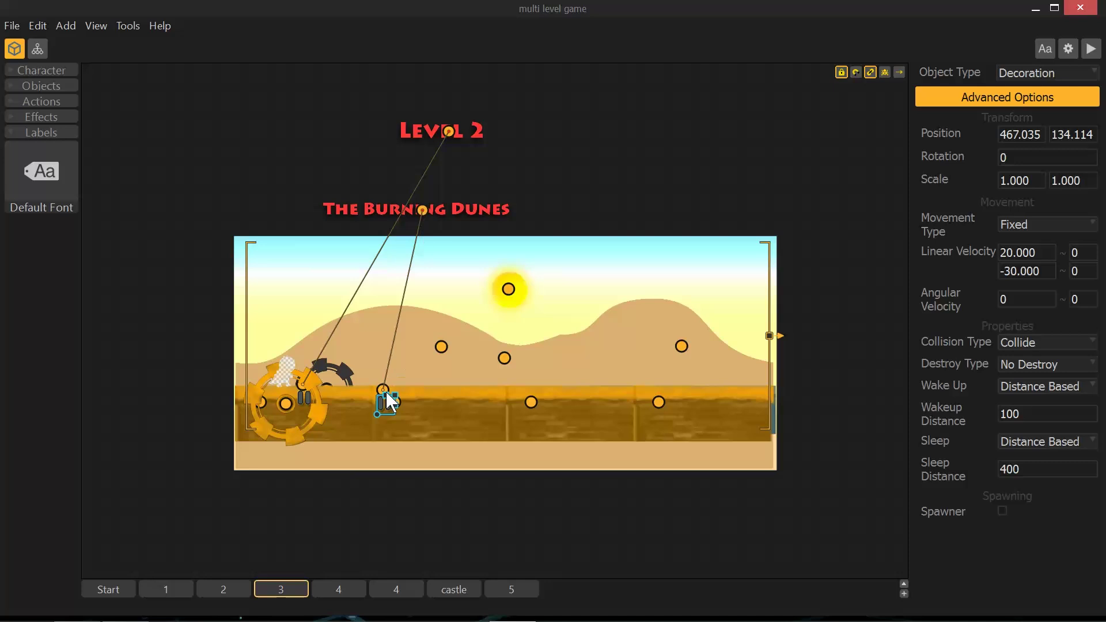
pyautogui.click(299, 399)
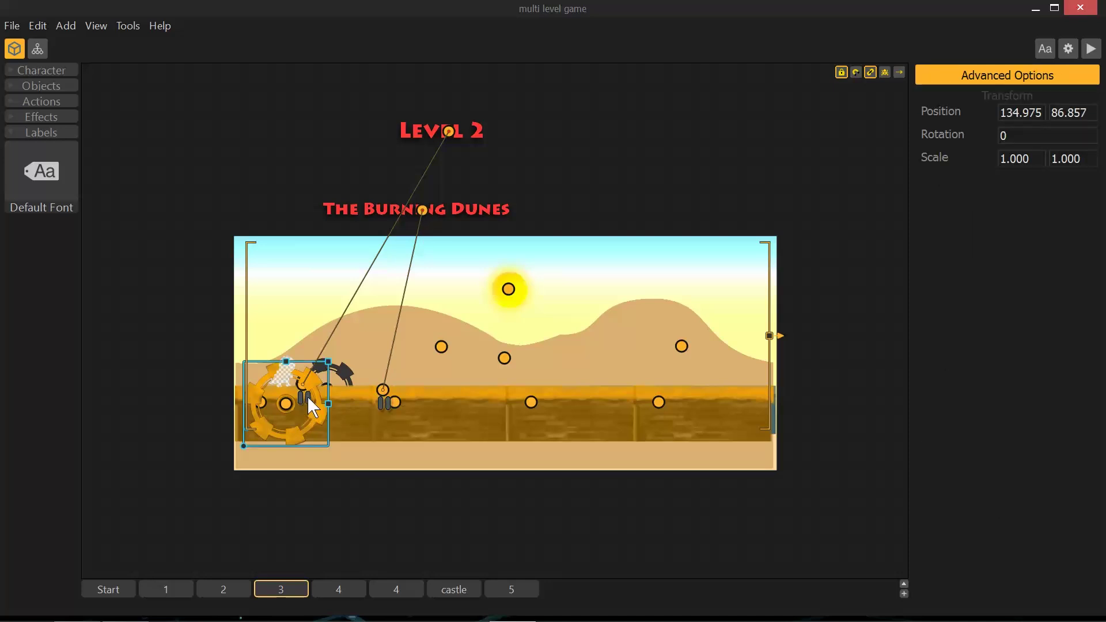
pyautogui.moveTo(306, 396); pyautogui.dragTo(294, 413)
pyautogui.click(306, 398)
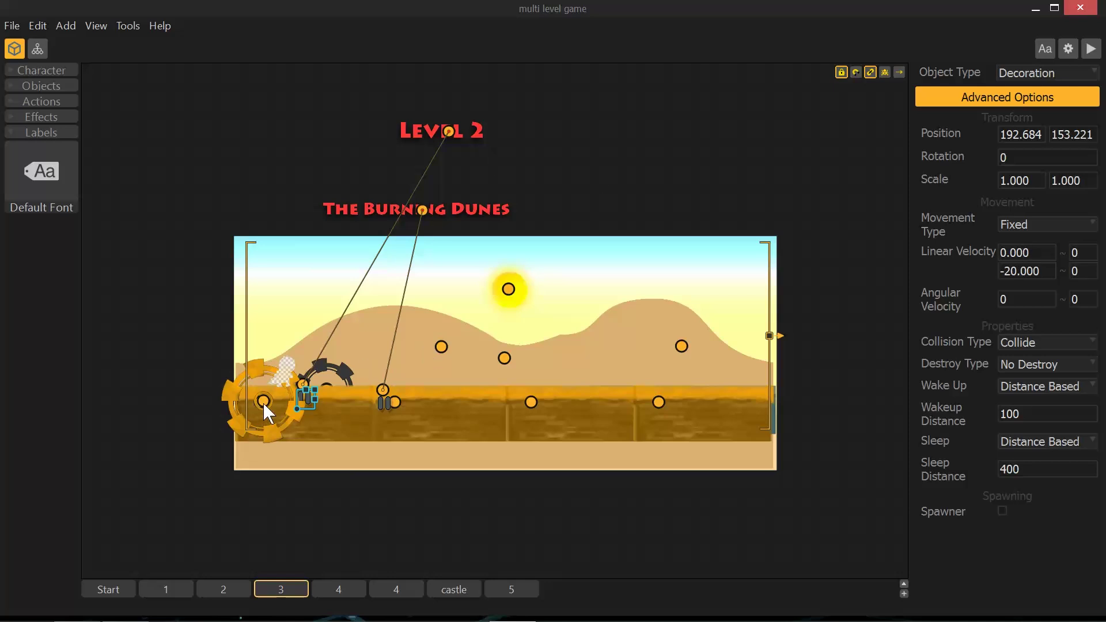
pyautogui.moveTo(266, 435); pyautogui.dragTo(296, 428)
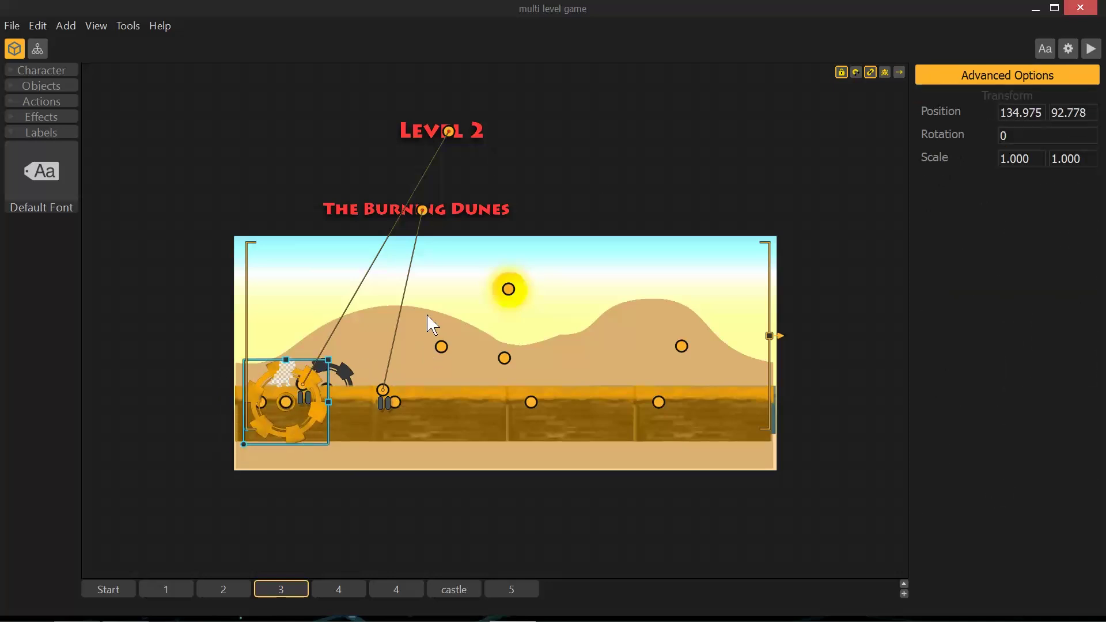
# In the castle section, browse the asset library to select the level 3_00023 title asset.
pyautogui.click(455, 590)
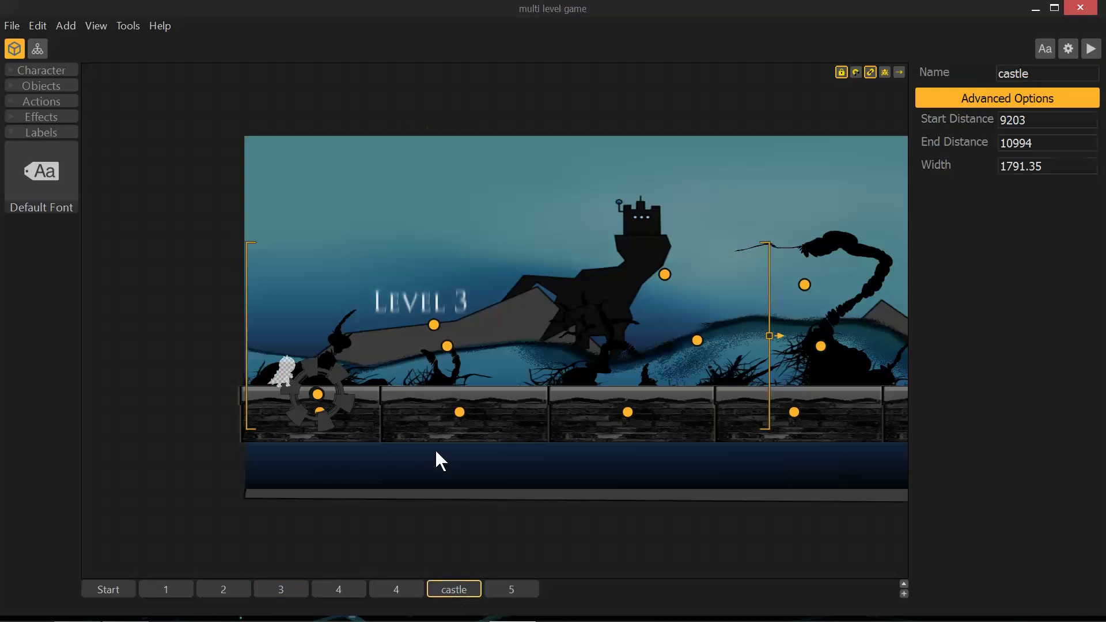
pyautogui.click(401, 305)
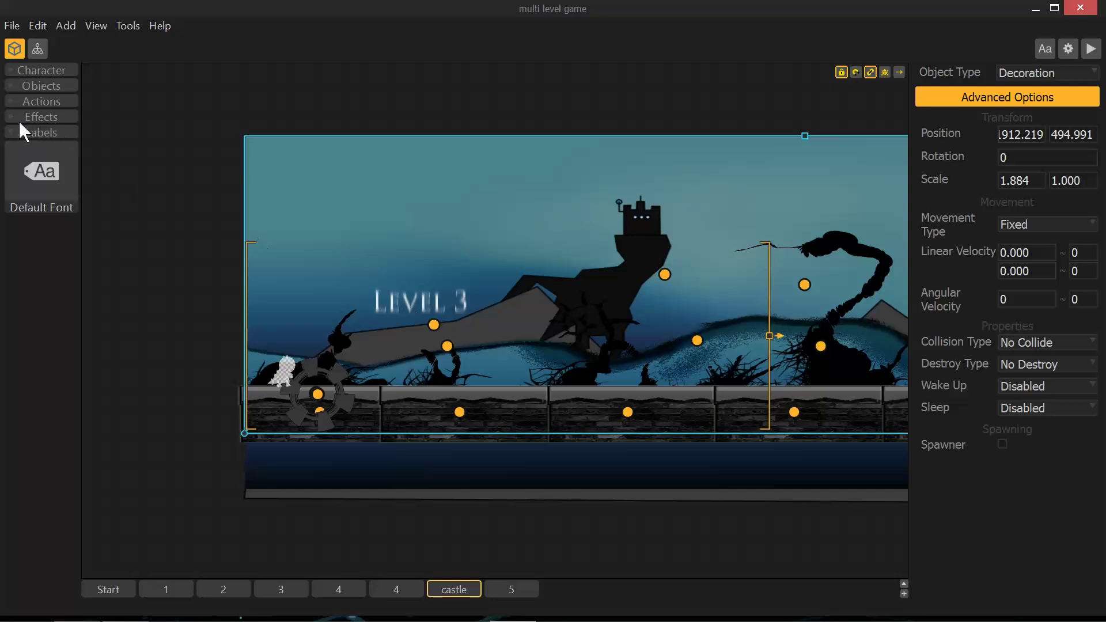
pyautogui.click(40, 117)
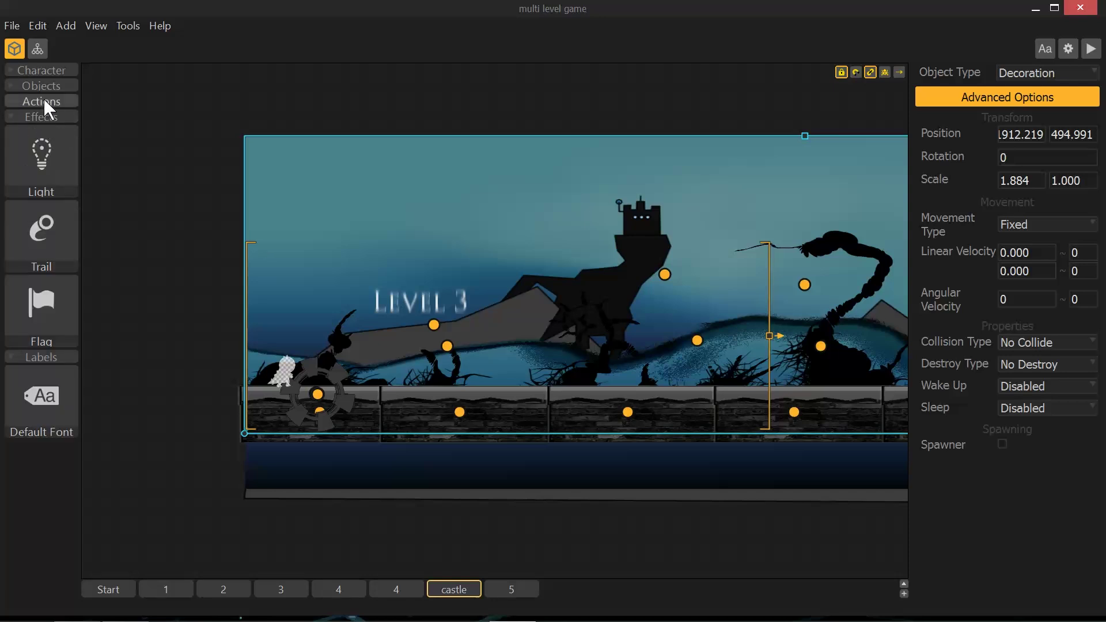
pyautogui.click(41, 102)
pyautogui.click(47, 87)
pyautogui.moveTo(69, 129); pyautogui.dragTo(25, 331)
pyautogui.click(29, 327)
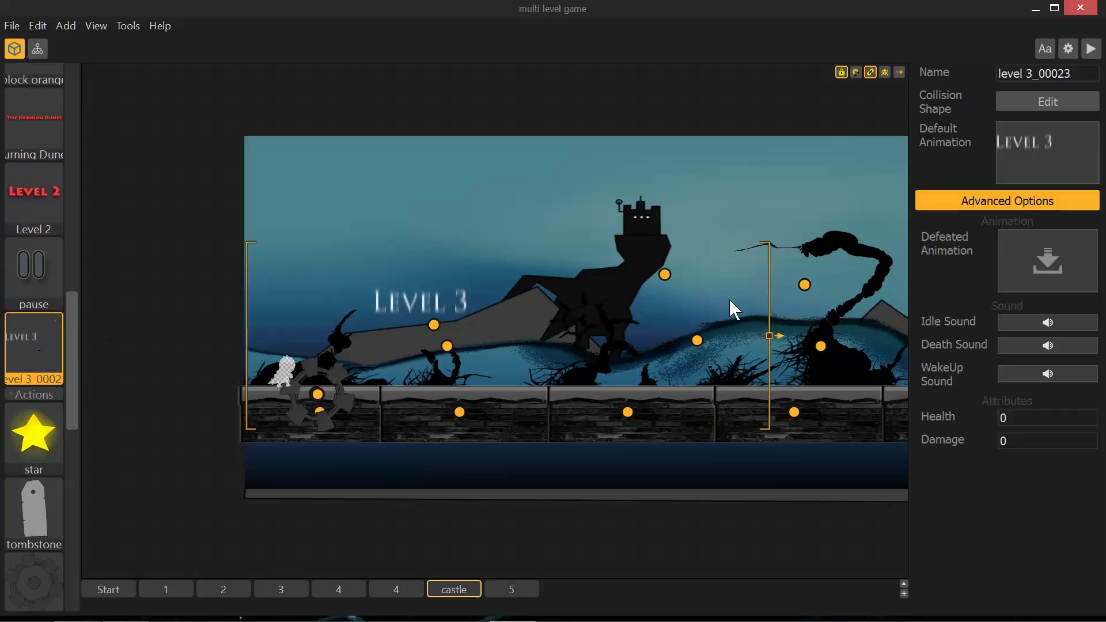
pyautogui.moveTo(1042, 142)
# Give the LEVEL 3 title a new default animation in the Animation Editor, then show section 5.
pyautogui.click(439, 297)
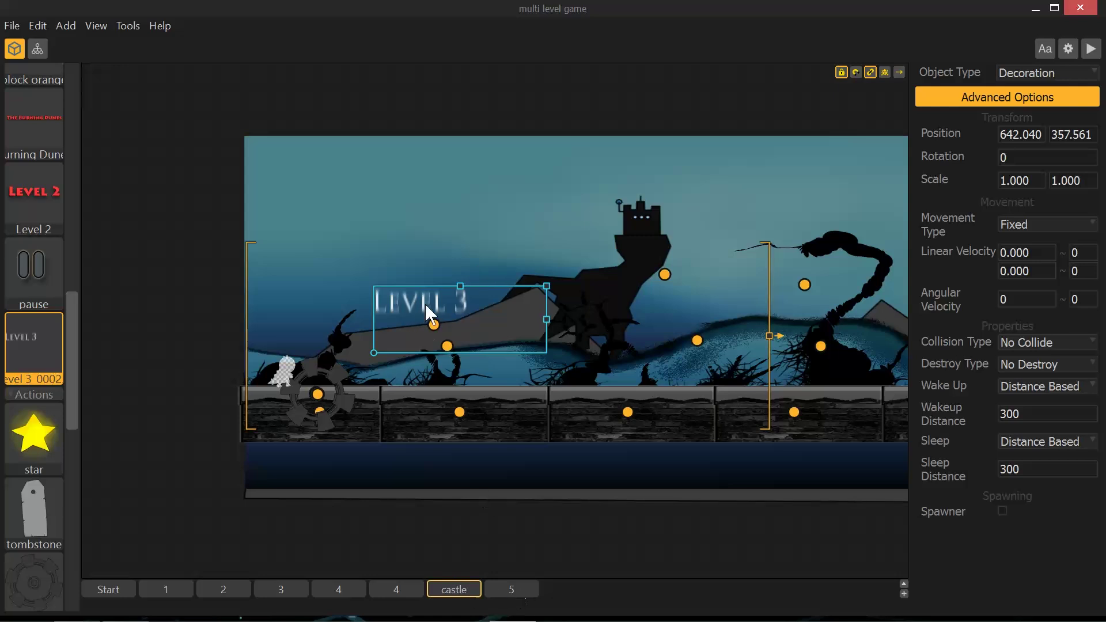
pyautogui.click(47, 344)
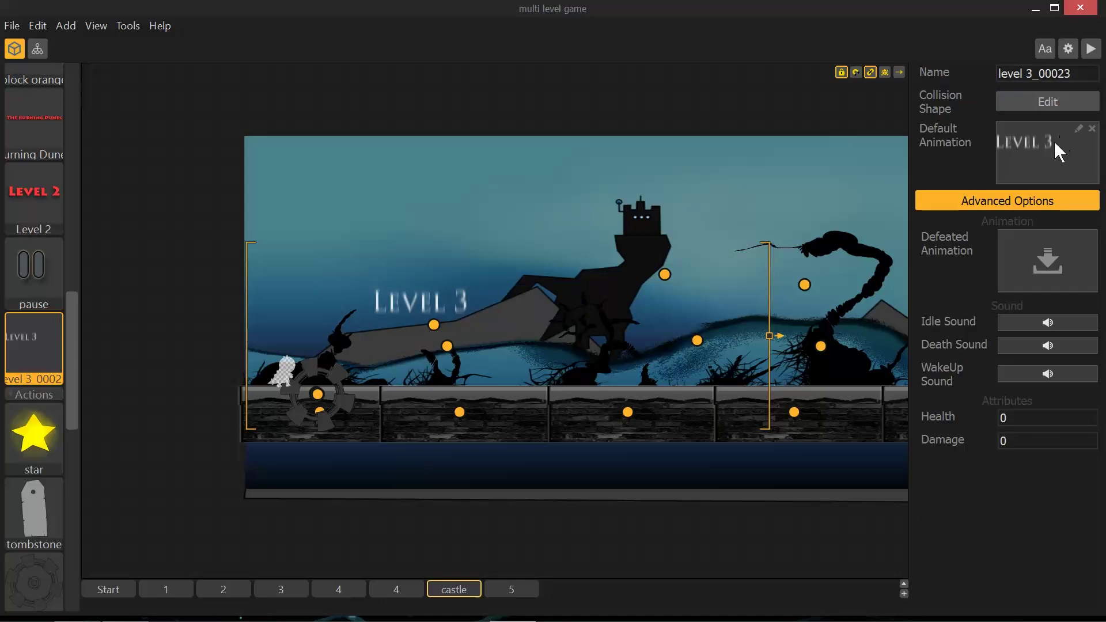
pyautogui.click(399, 303)
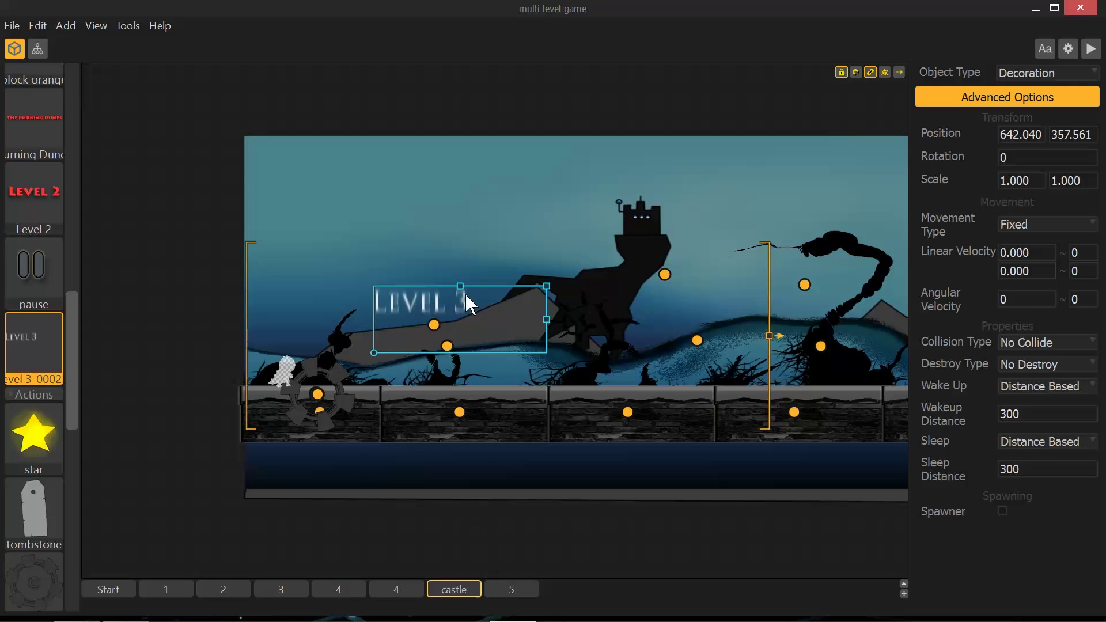
pyautogui.click(32, 345)
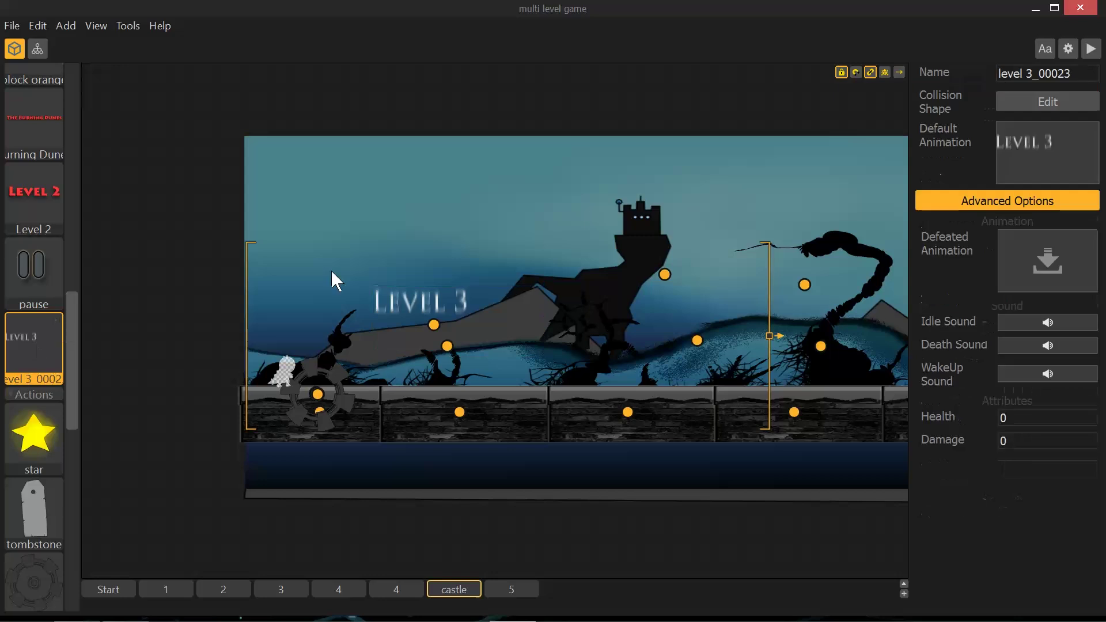
pyautogui.click(1079, 129)
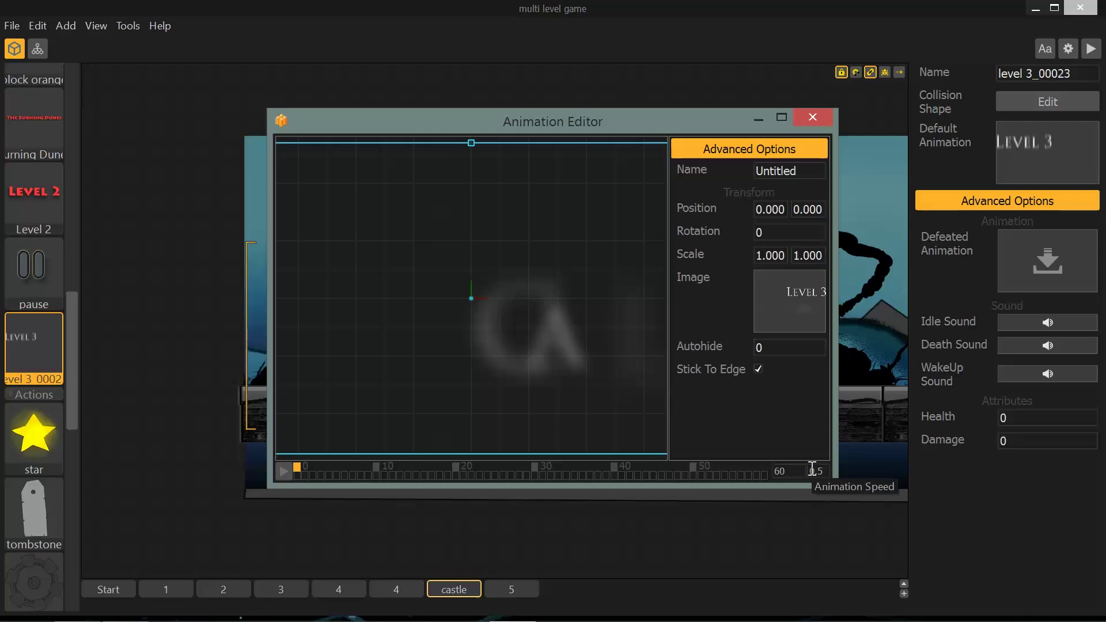
pyautogui.click(814, 116)
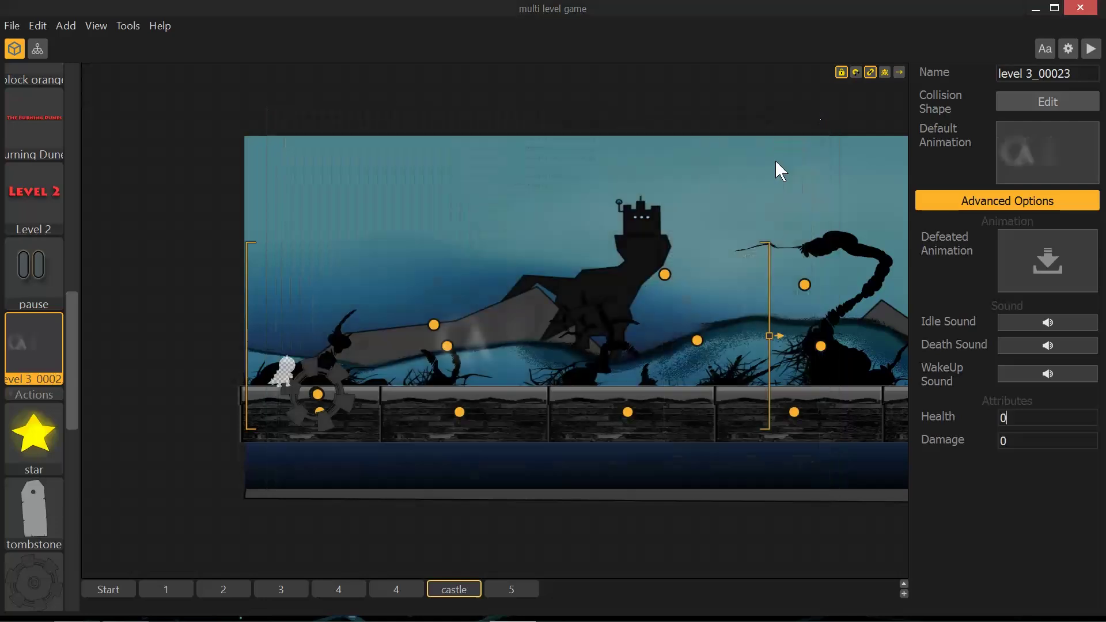
pyautogui.click(513, 589)
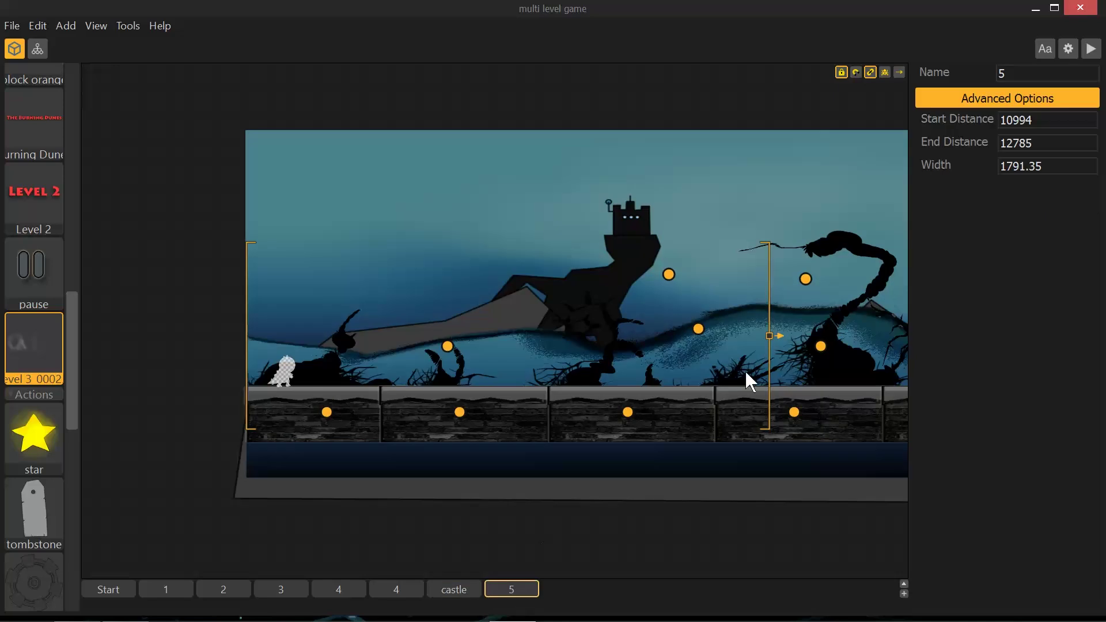
# Zoom out and select the tall end-wall platform at the section's right edge.
pyautogui.scroll(-3, 698, 369)
pyautogui.scroll(-1, 695, 367)
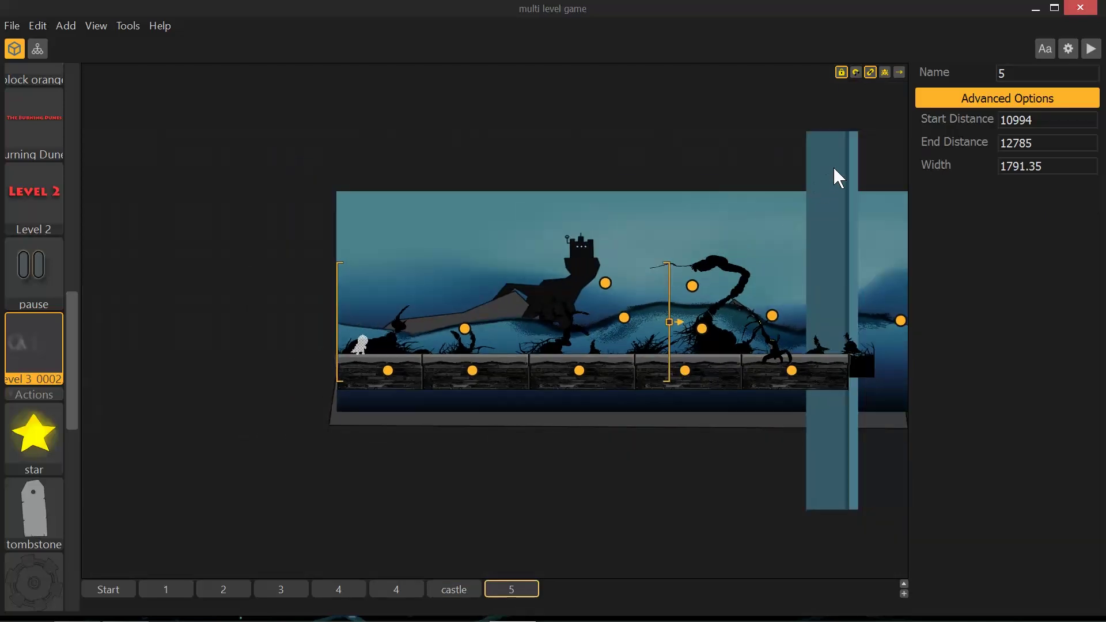
pyautogui.click(834, 168)
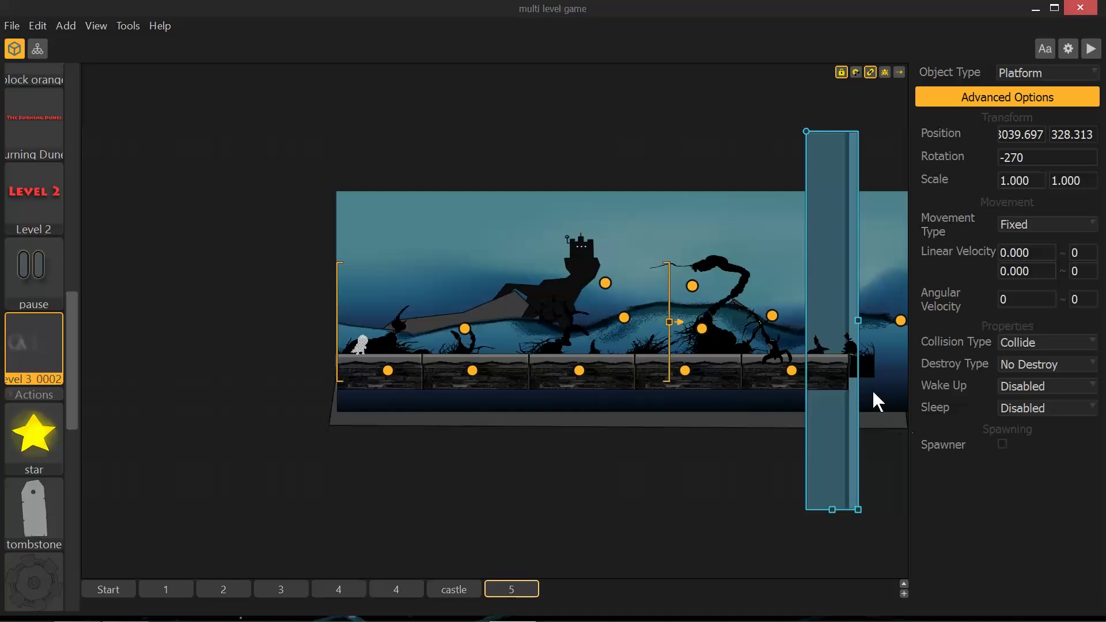
# Check both section 4 tabs, then return to section 2 and clear the selection.
pyautogui.click(385, 593)
pyautogui.click(340, 590)
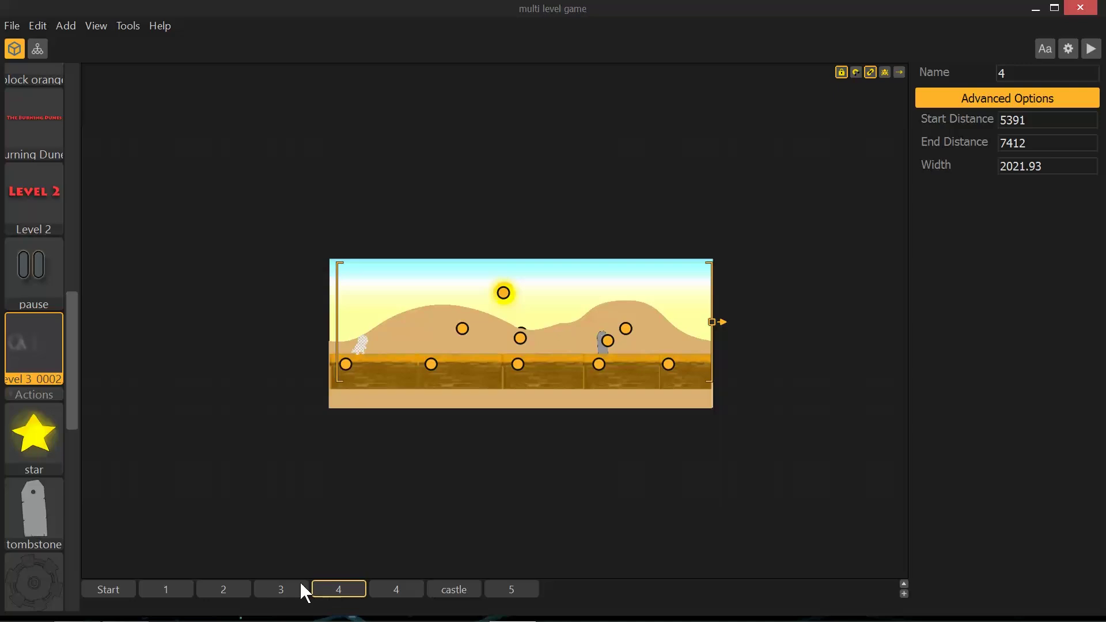
pyautogui.click(386, 591)
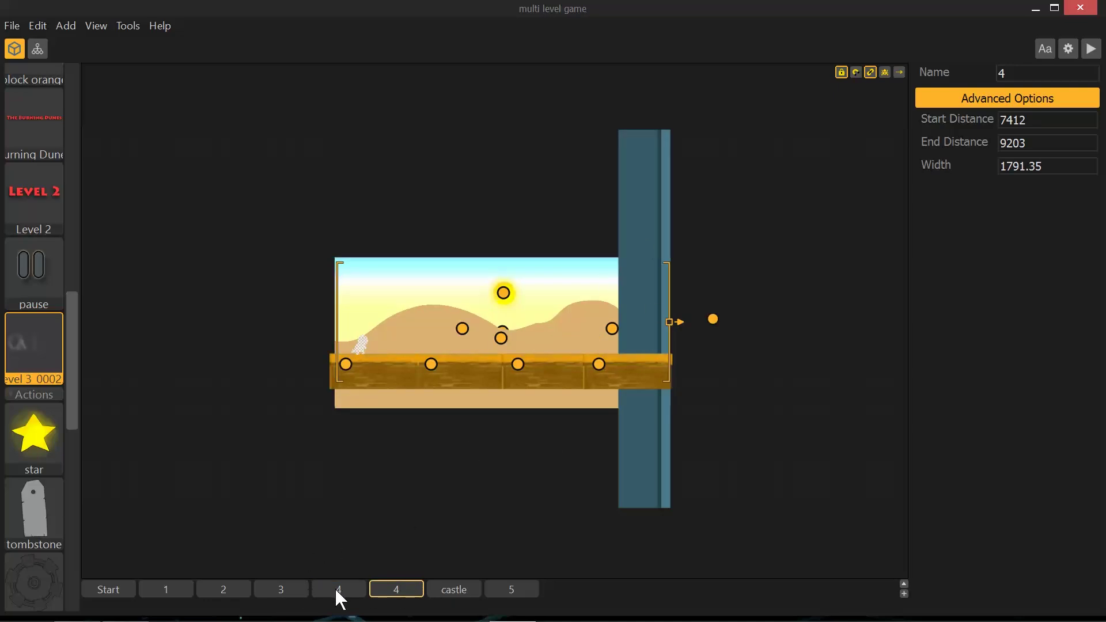
pyautogui.click(225, 594)
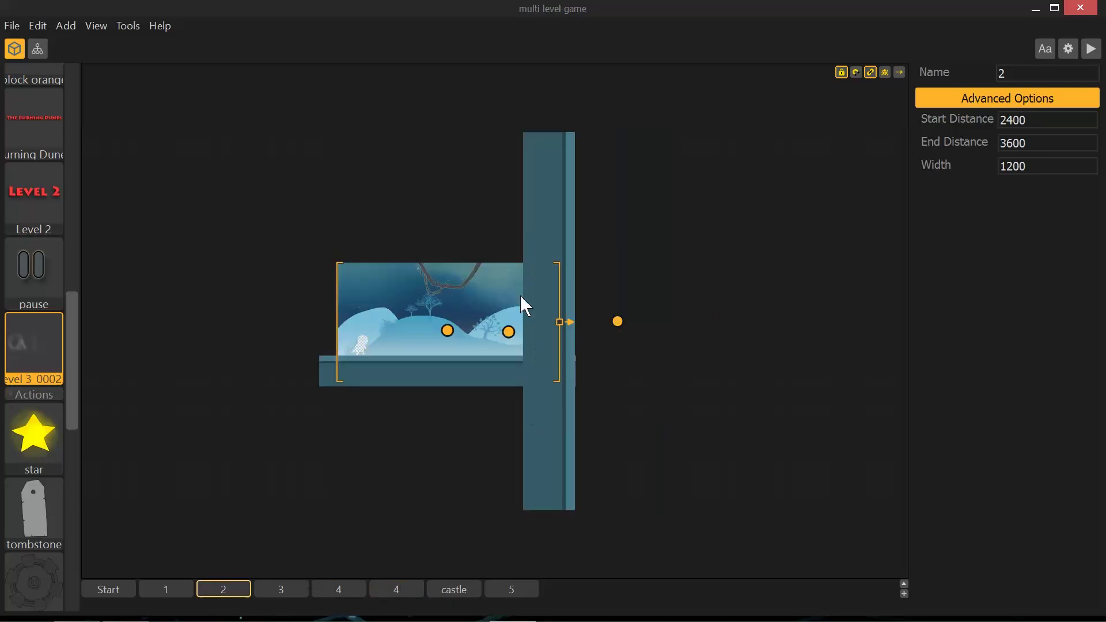
pyautogui.click(294, 191)
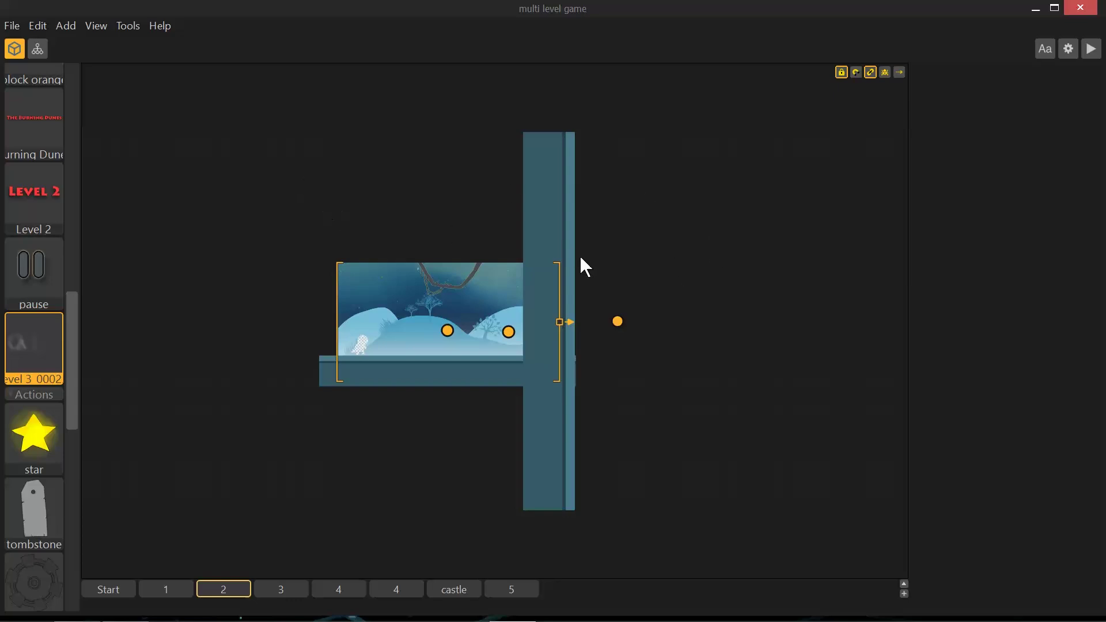
# Turn off Connection Mode and show section 3, The Burning Dunes.
pyautogui.click(870, 72)
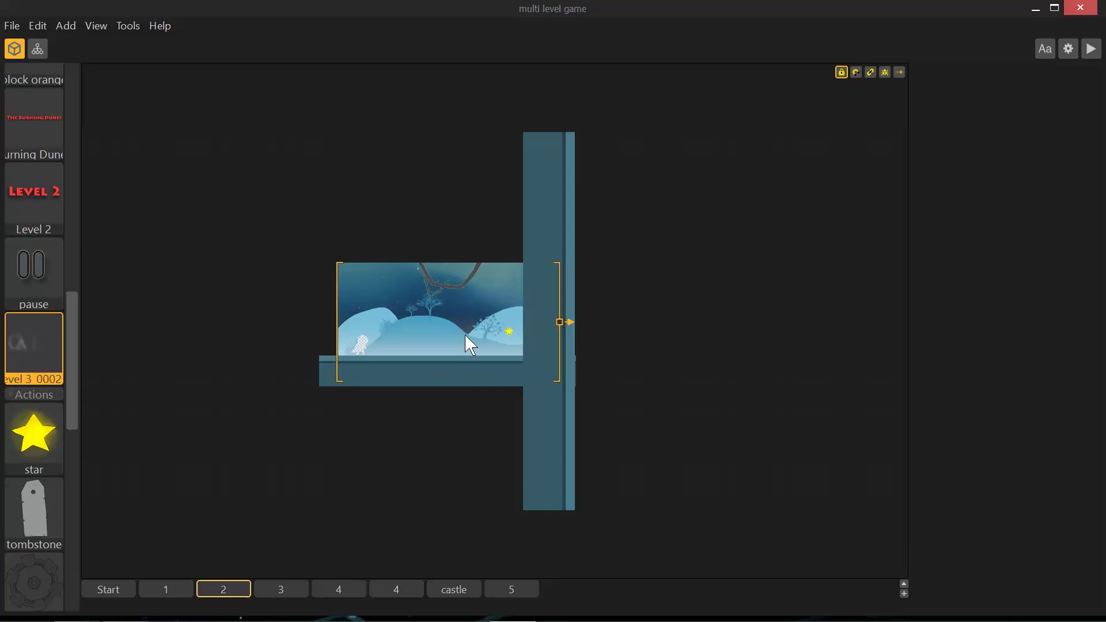
pyautogui.click(279, 590)
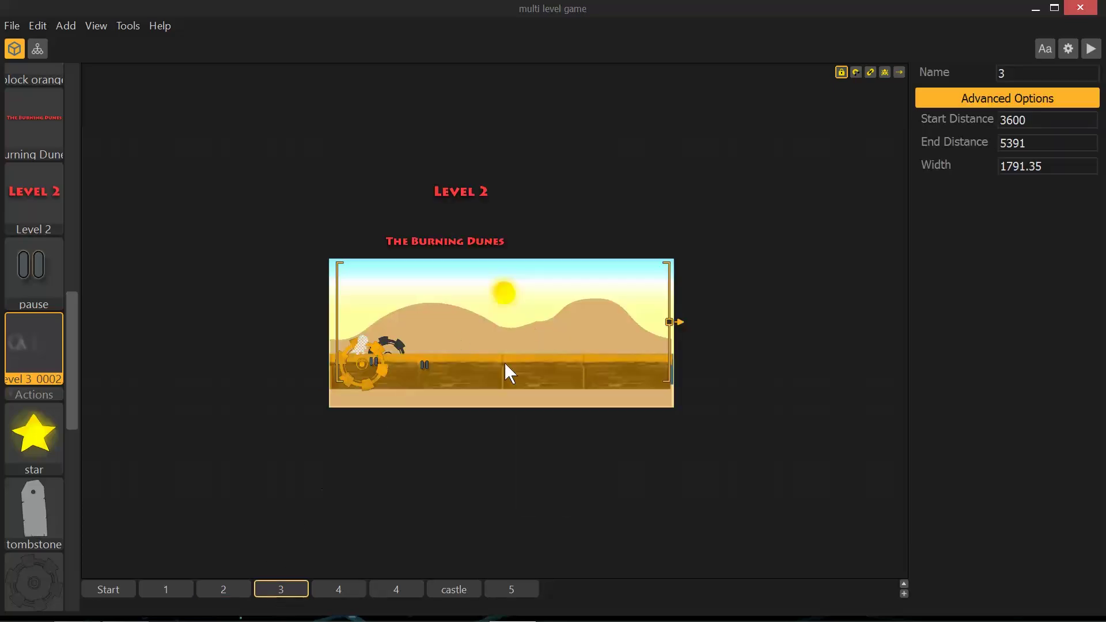